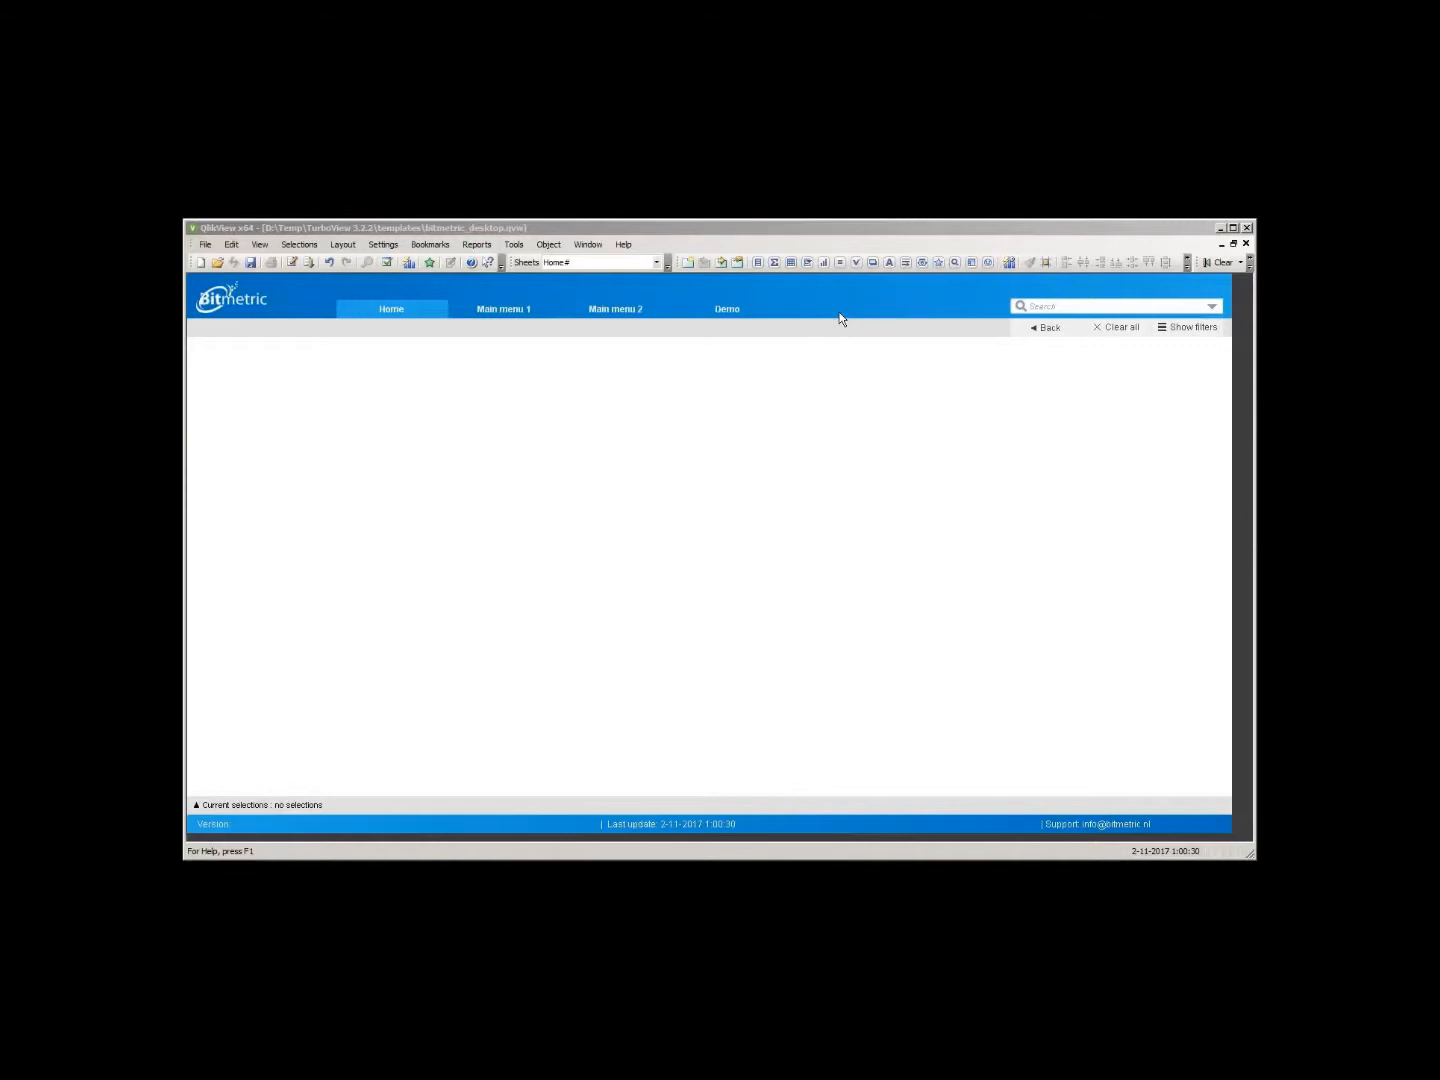
key("ctrl+e")
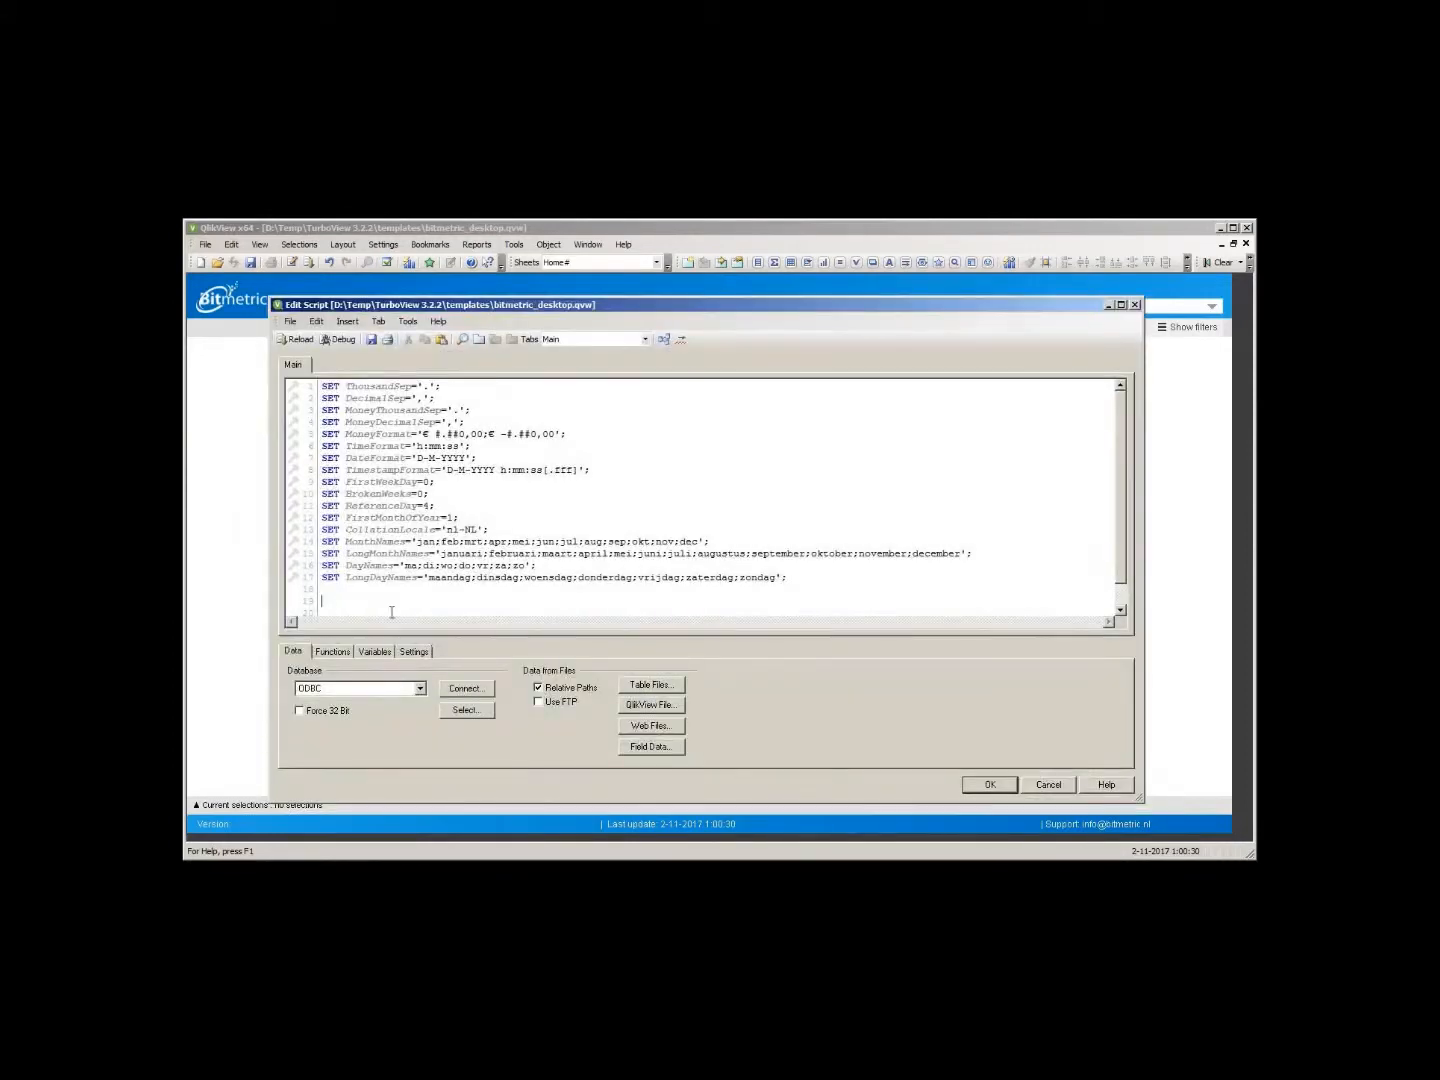
type("$(must_include=http://www.qlikfix.com/remote_include/random_sales_model.php);")
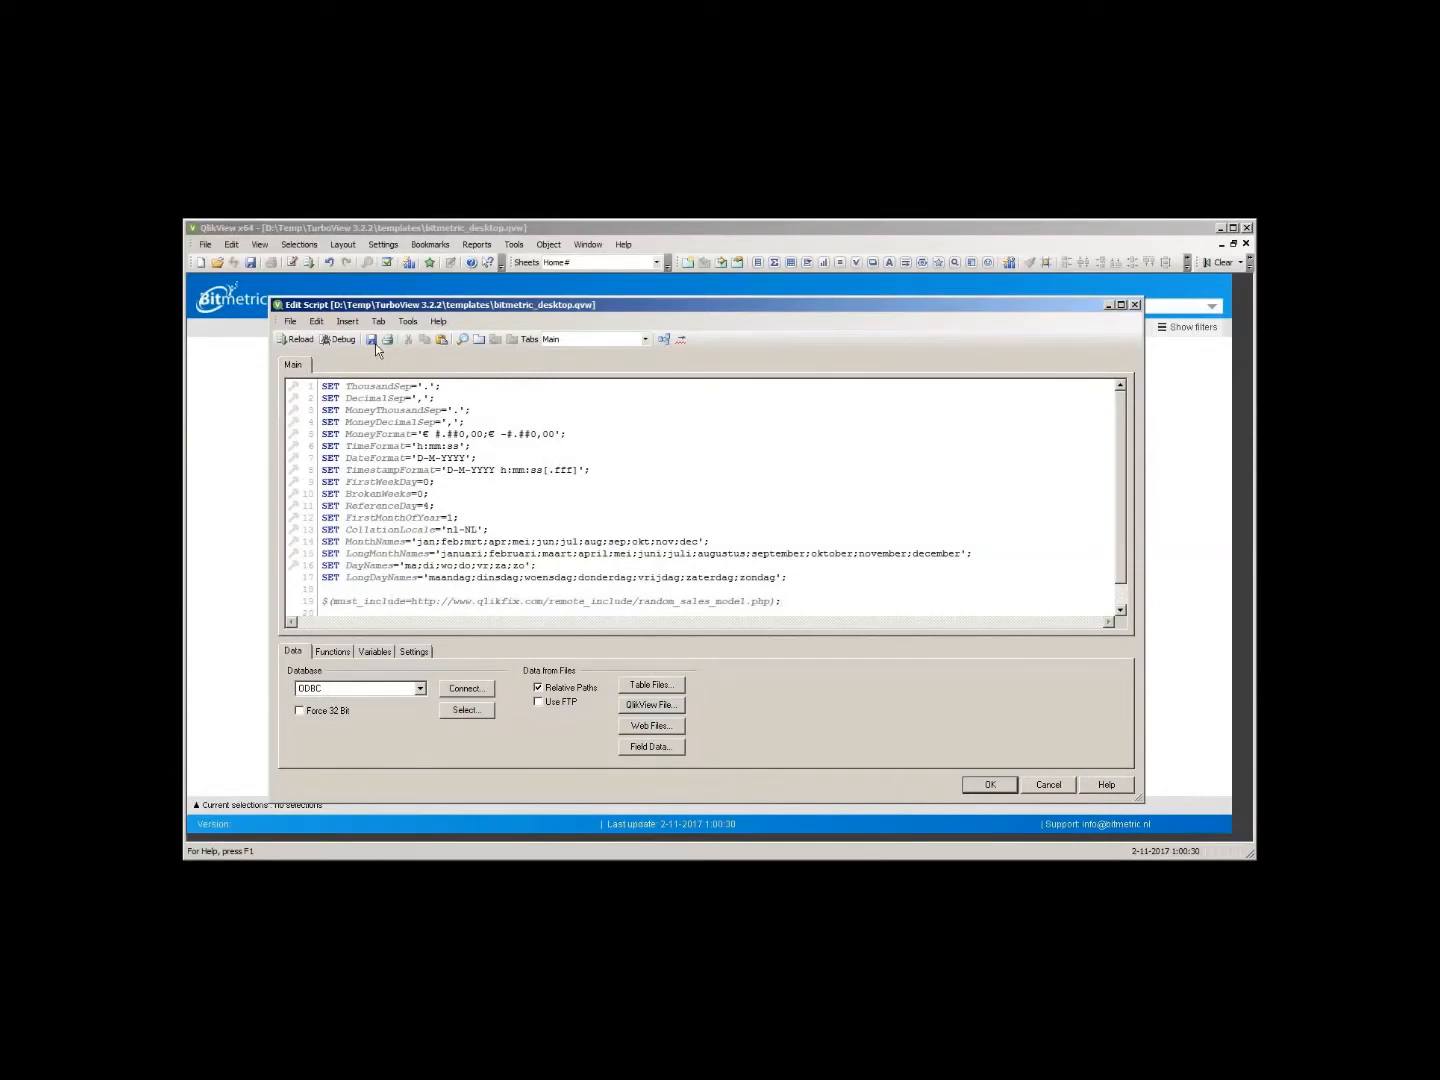
left_click(295, 340)
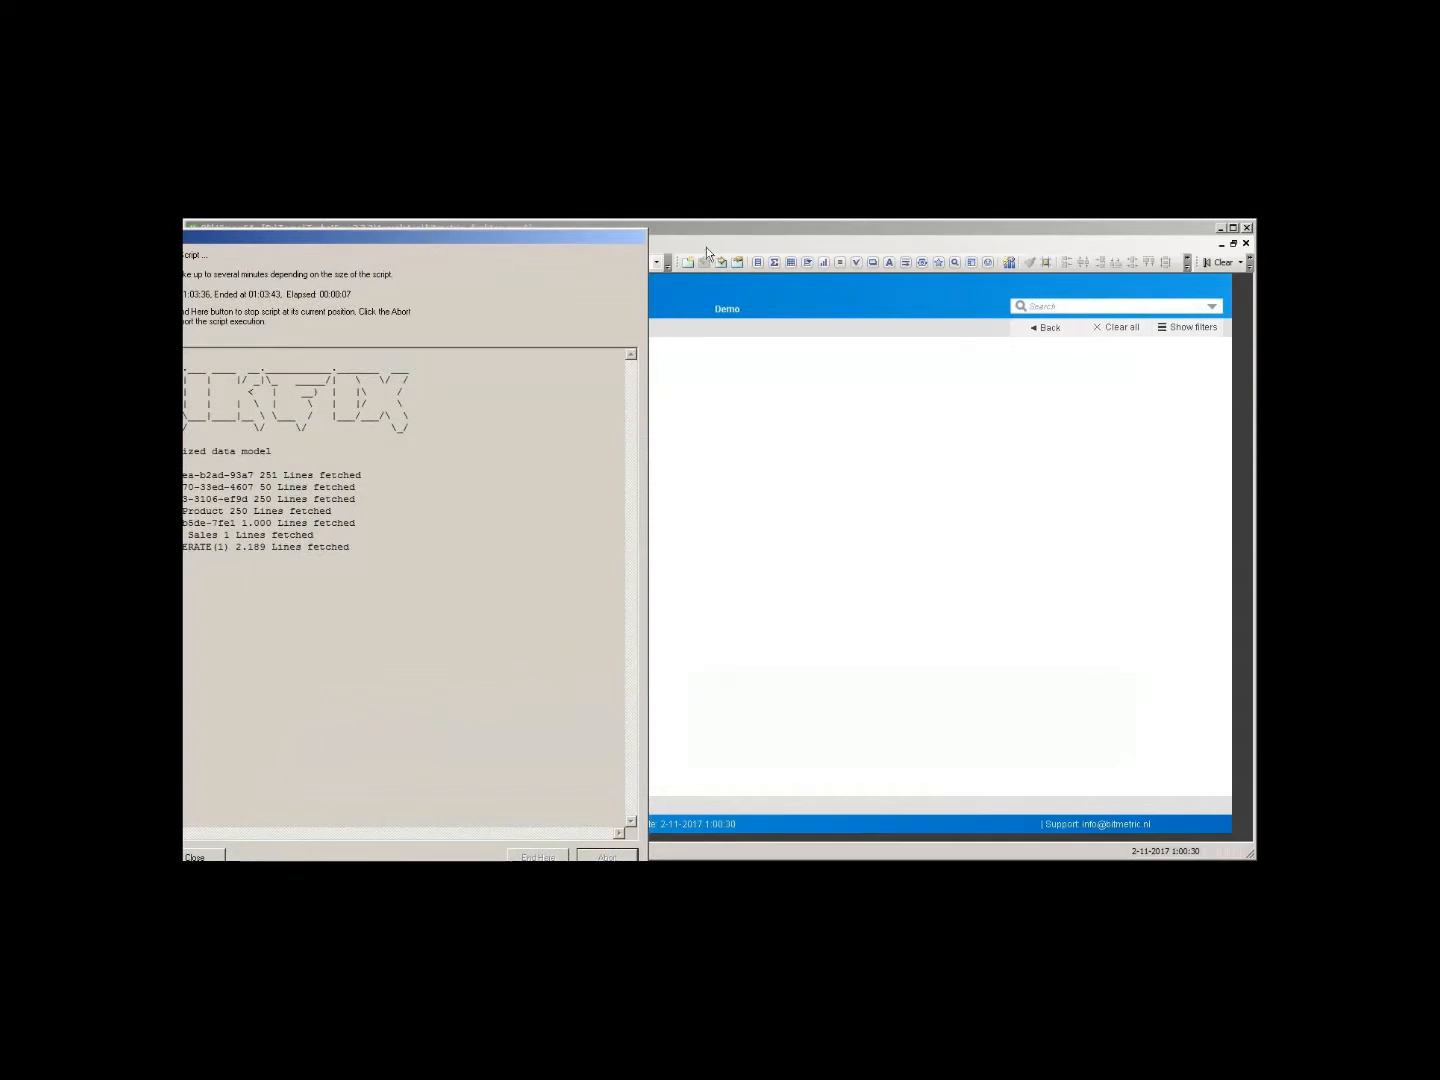
- Review the fetched table names in the script execution log, then close the progress dialog
double_click(400, 478)
double_click(402, 489)
double_click(400, 500)
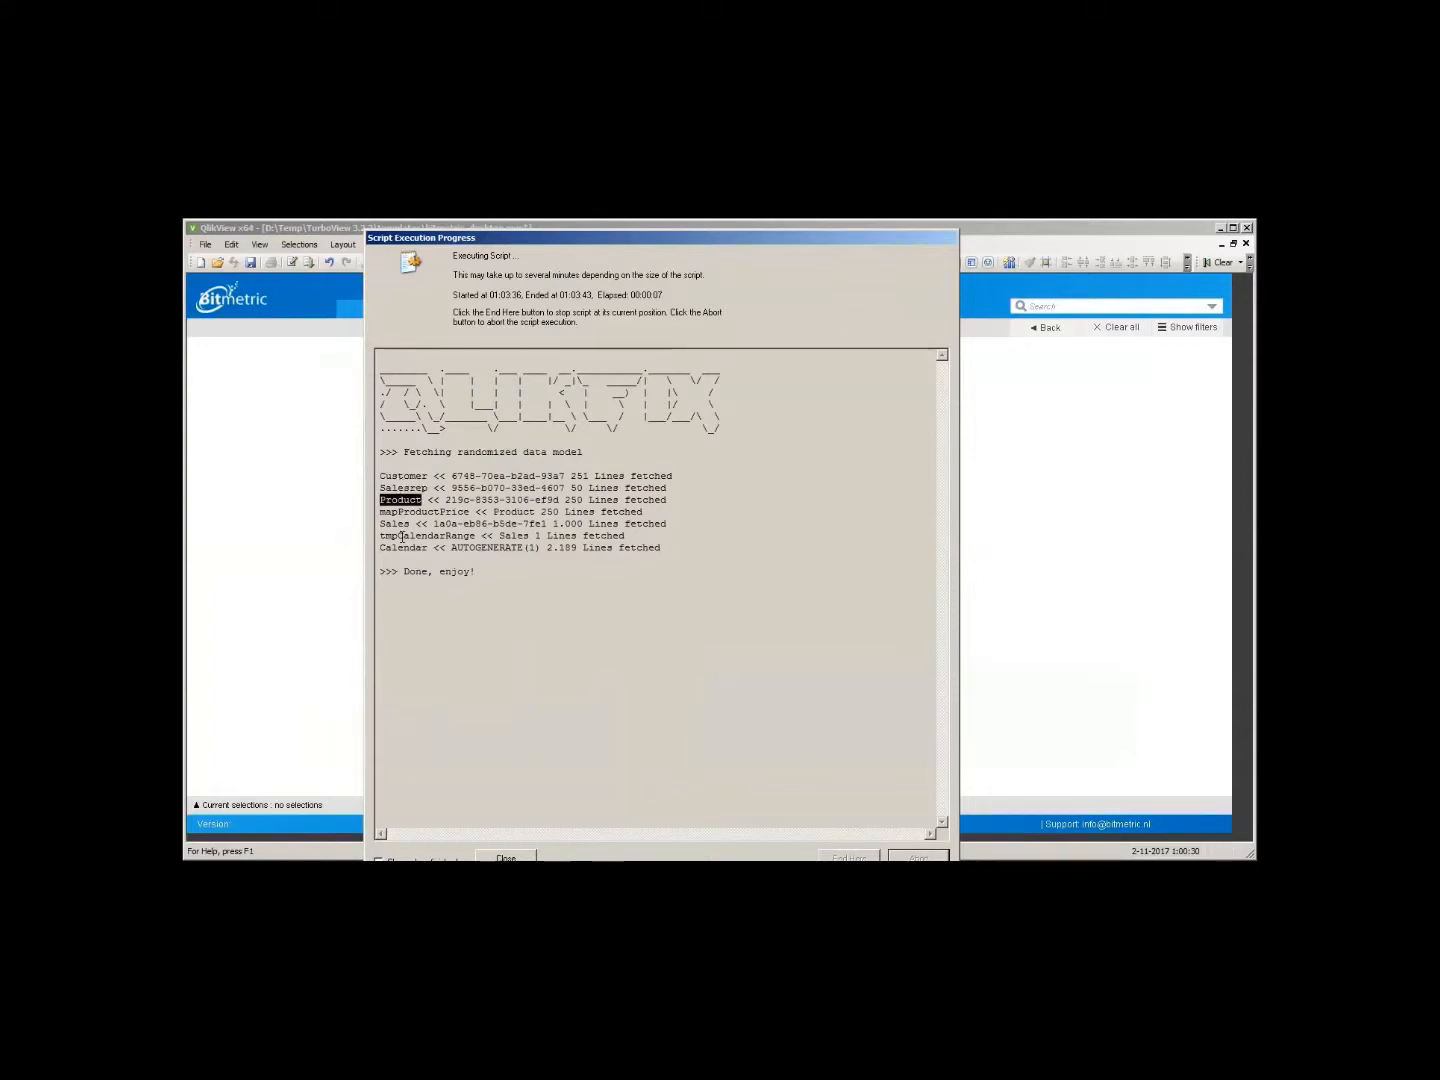
double_click(400, 524)
double_click(397, 549)
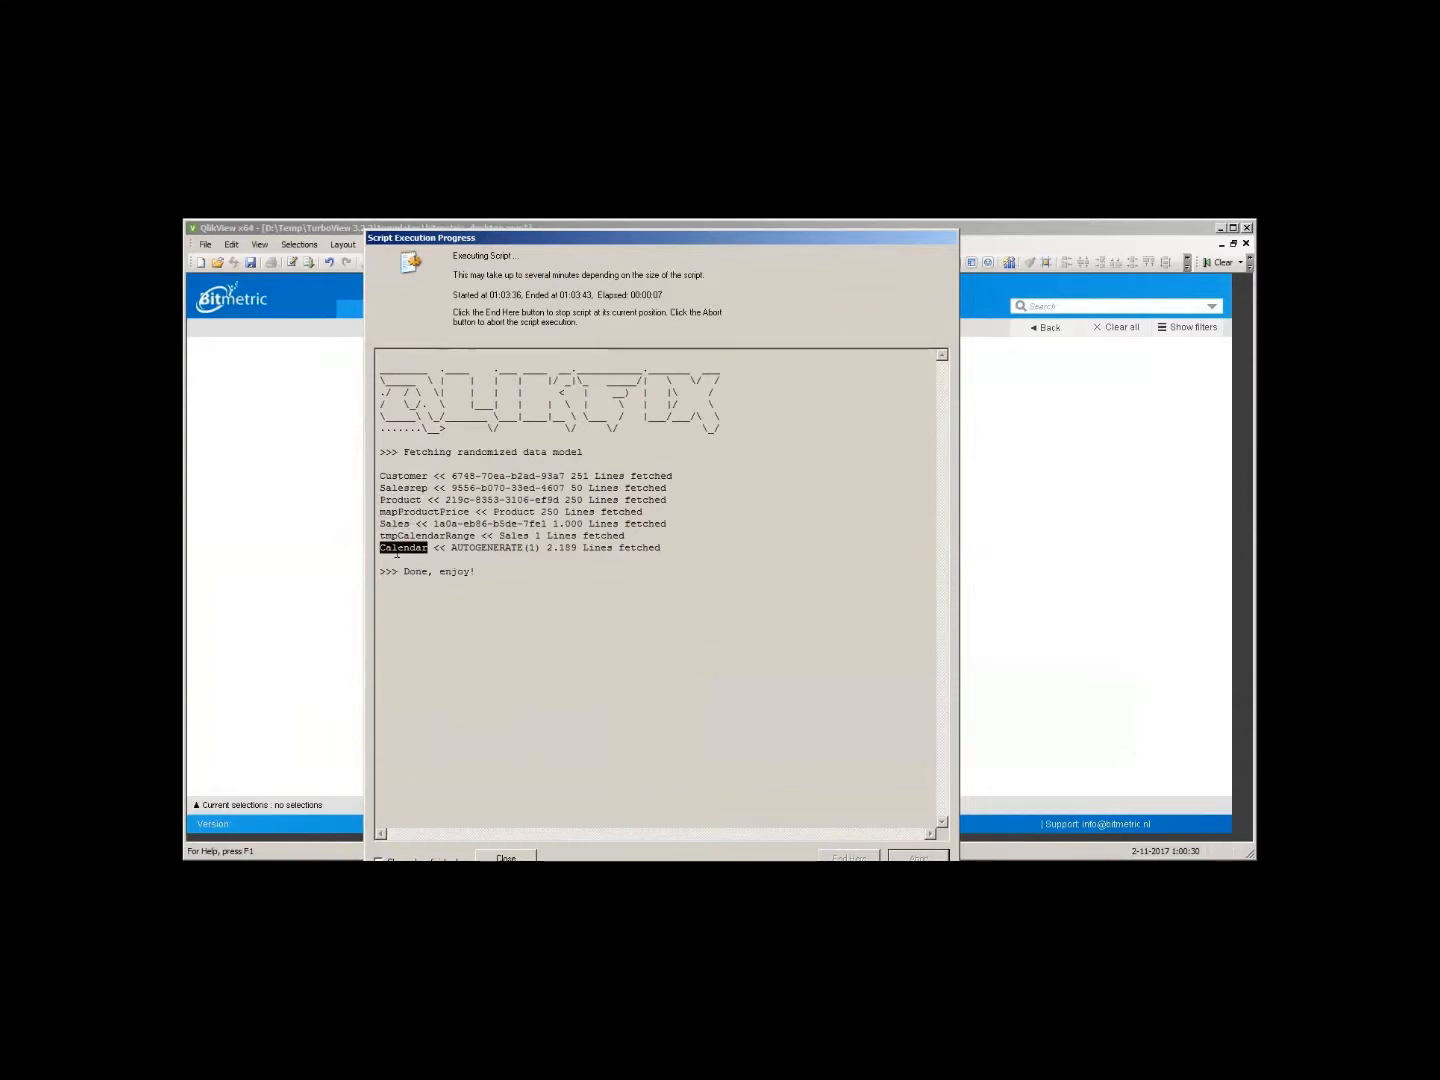
left_click(507, 858)
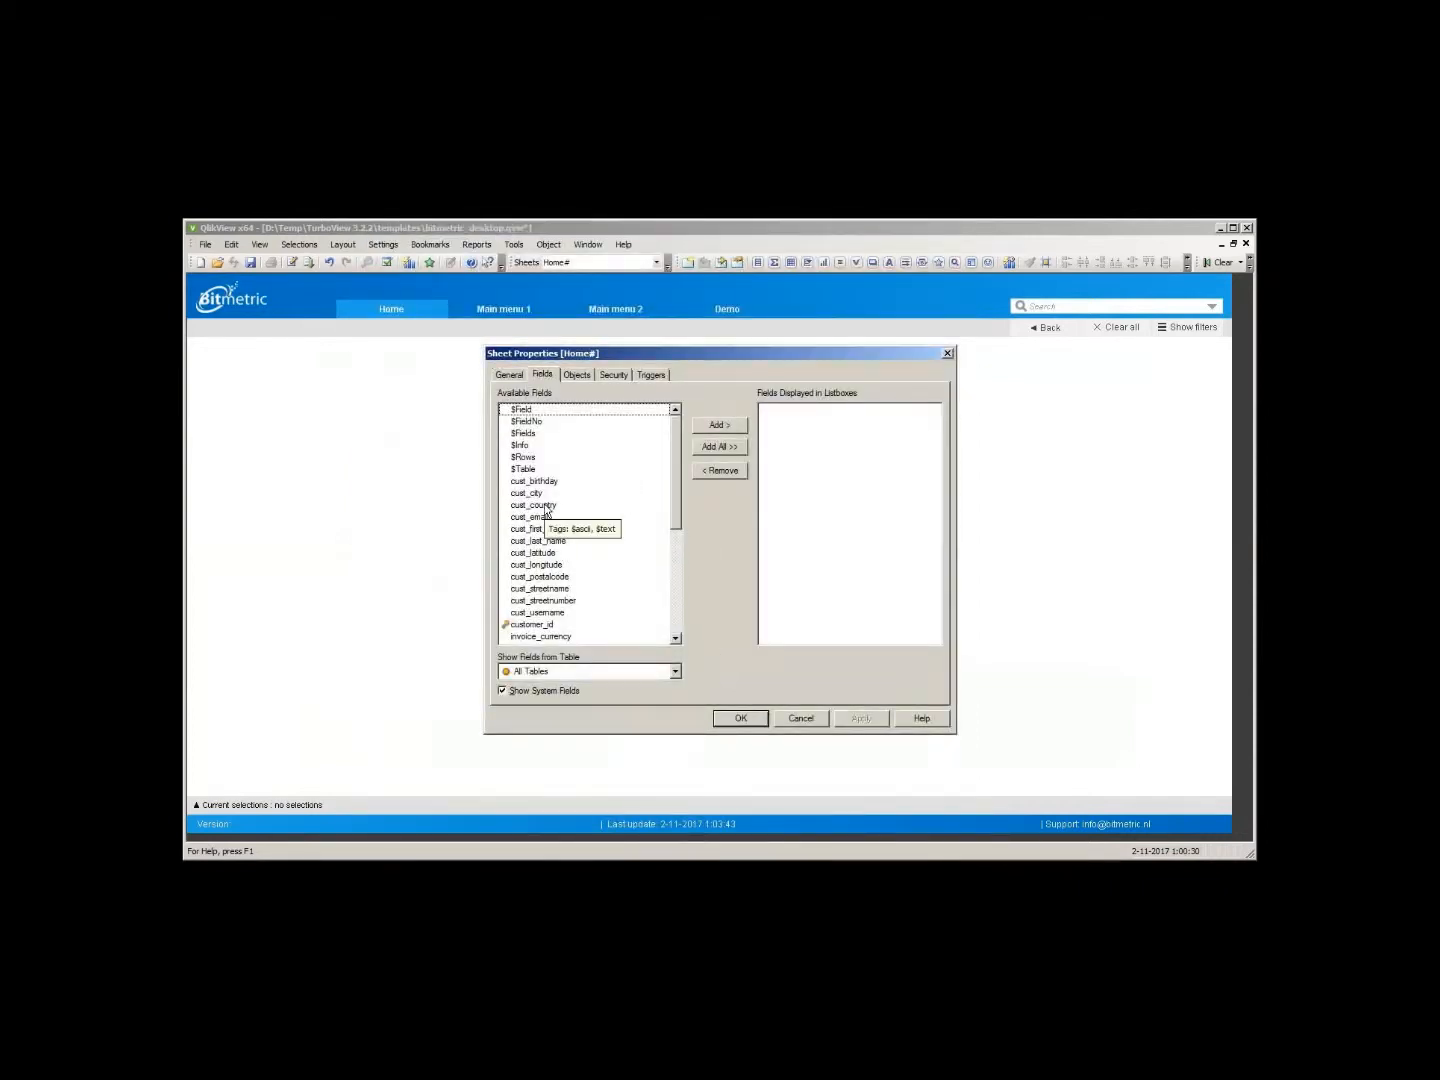
- Add cust_country, cust_last_name and cust_streetname as list boxes on the Home sheet
left_click(589, 505)
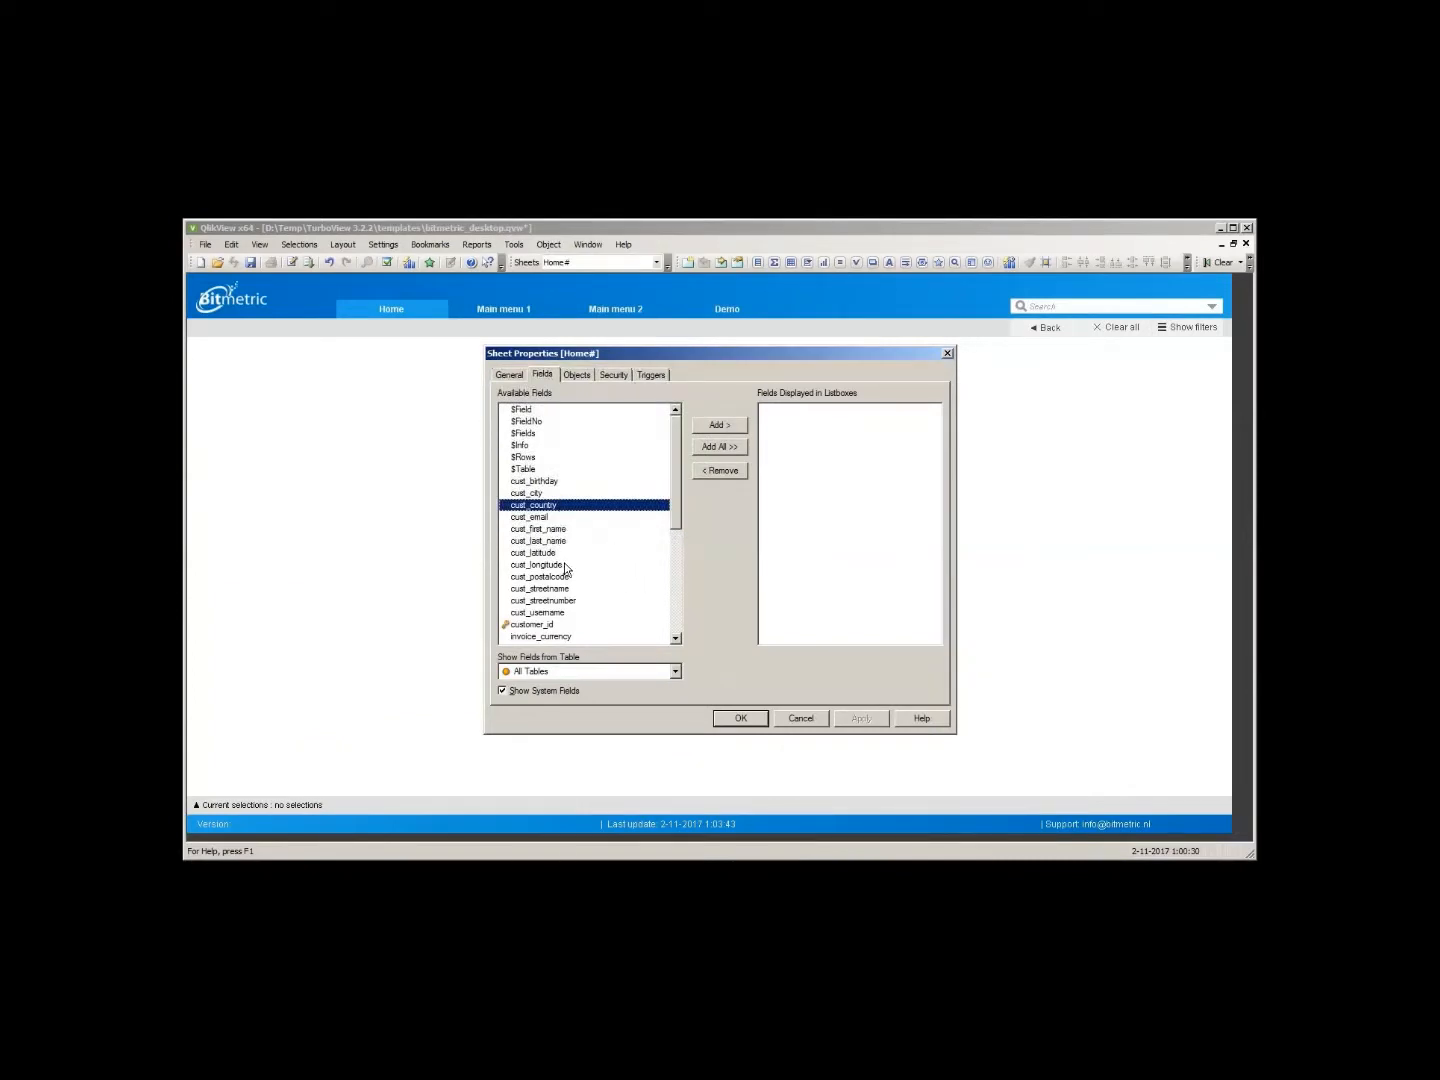
left_click(559, 542, "ctrl")
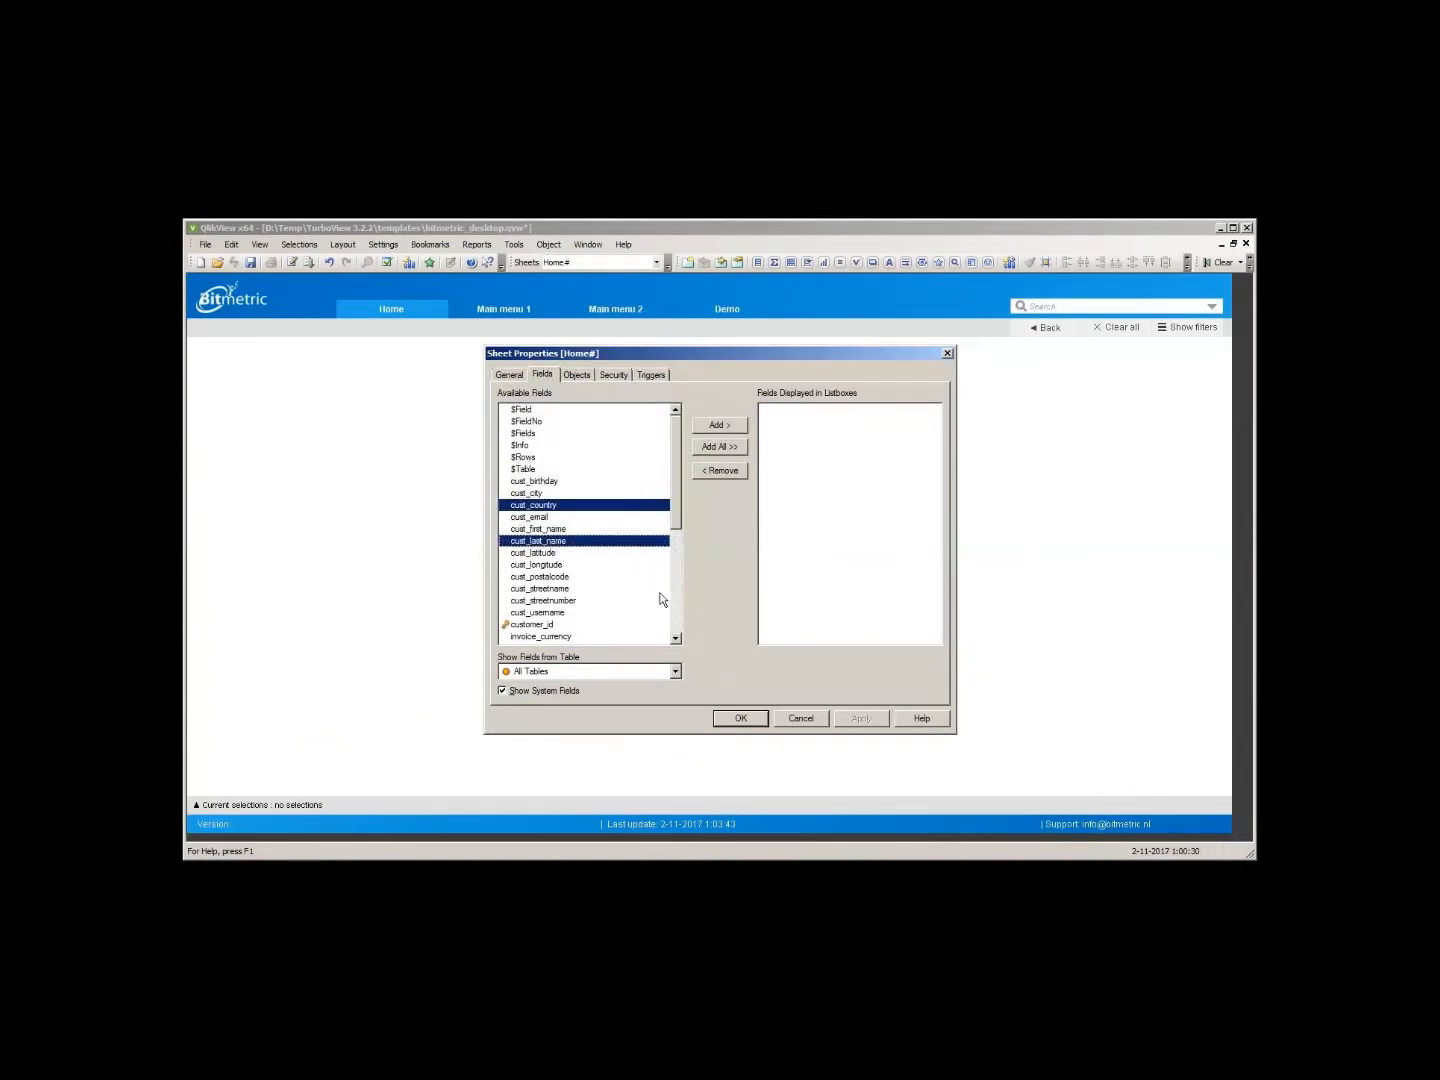
left_click(559, 590, "ctrl")
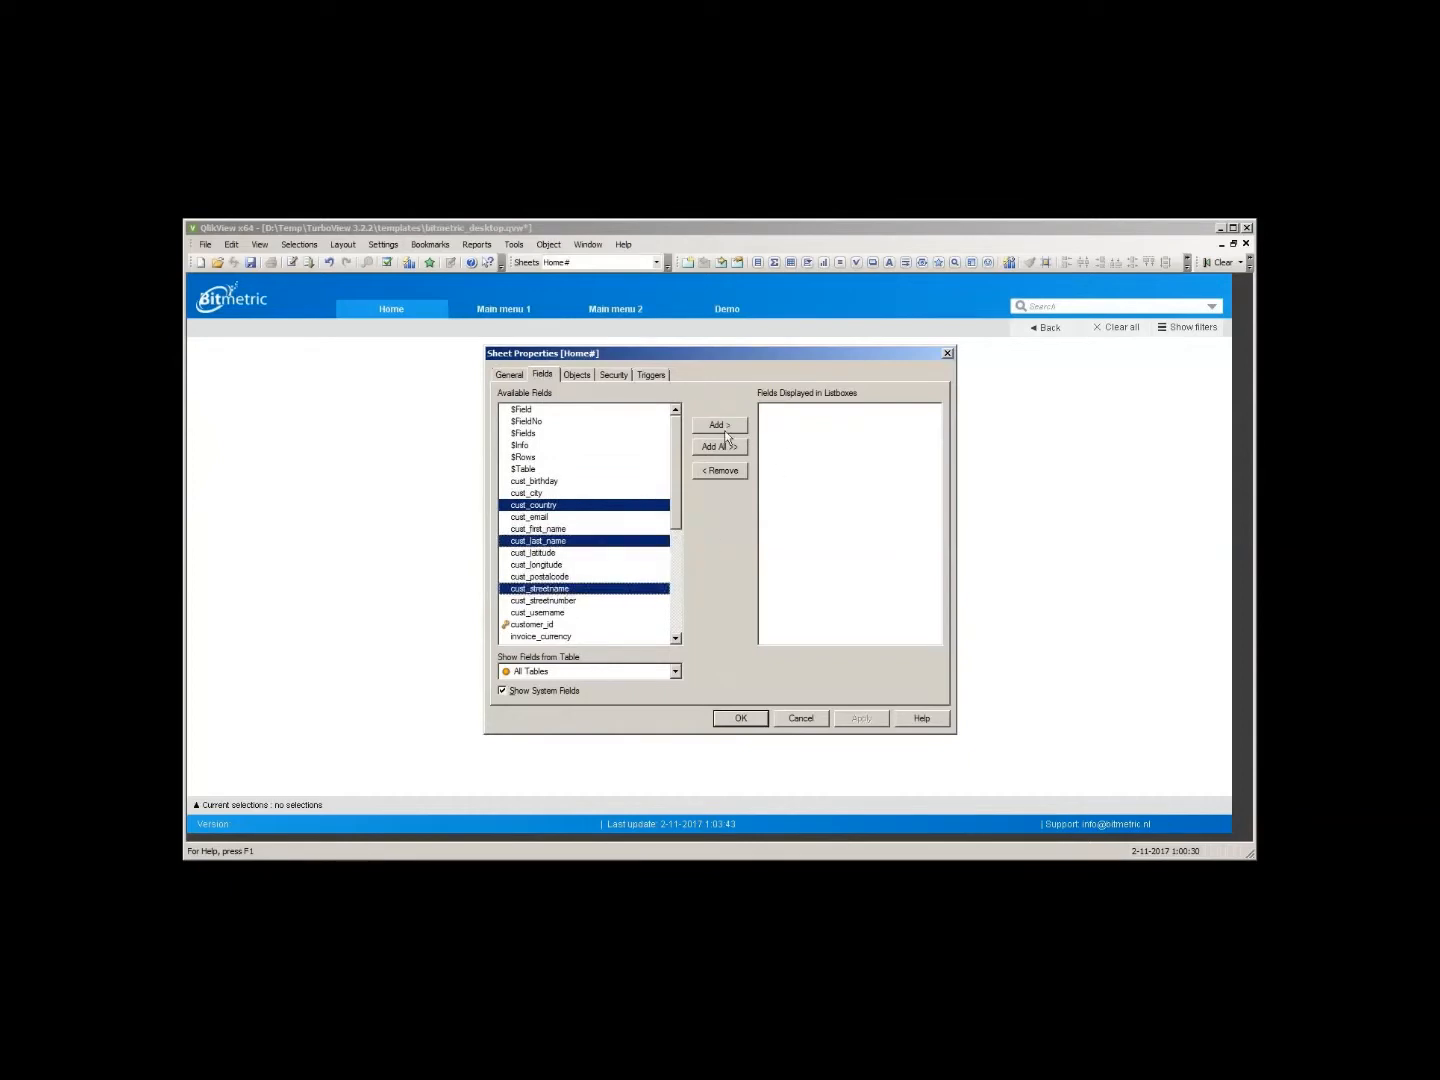
left_click(724, 427)
left_click(751, 717)
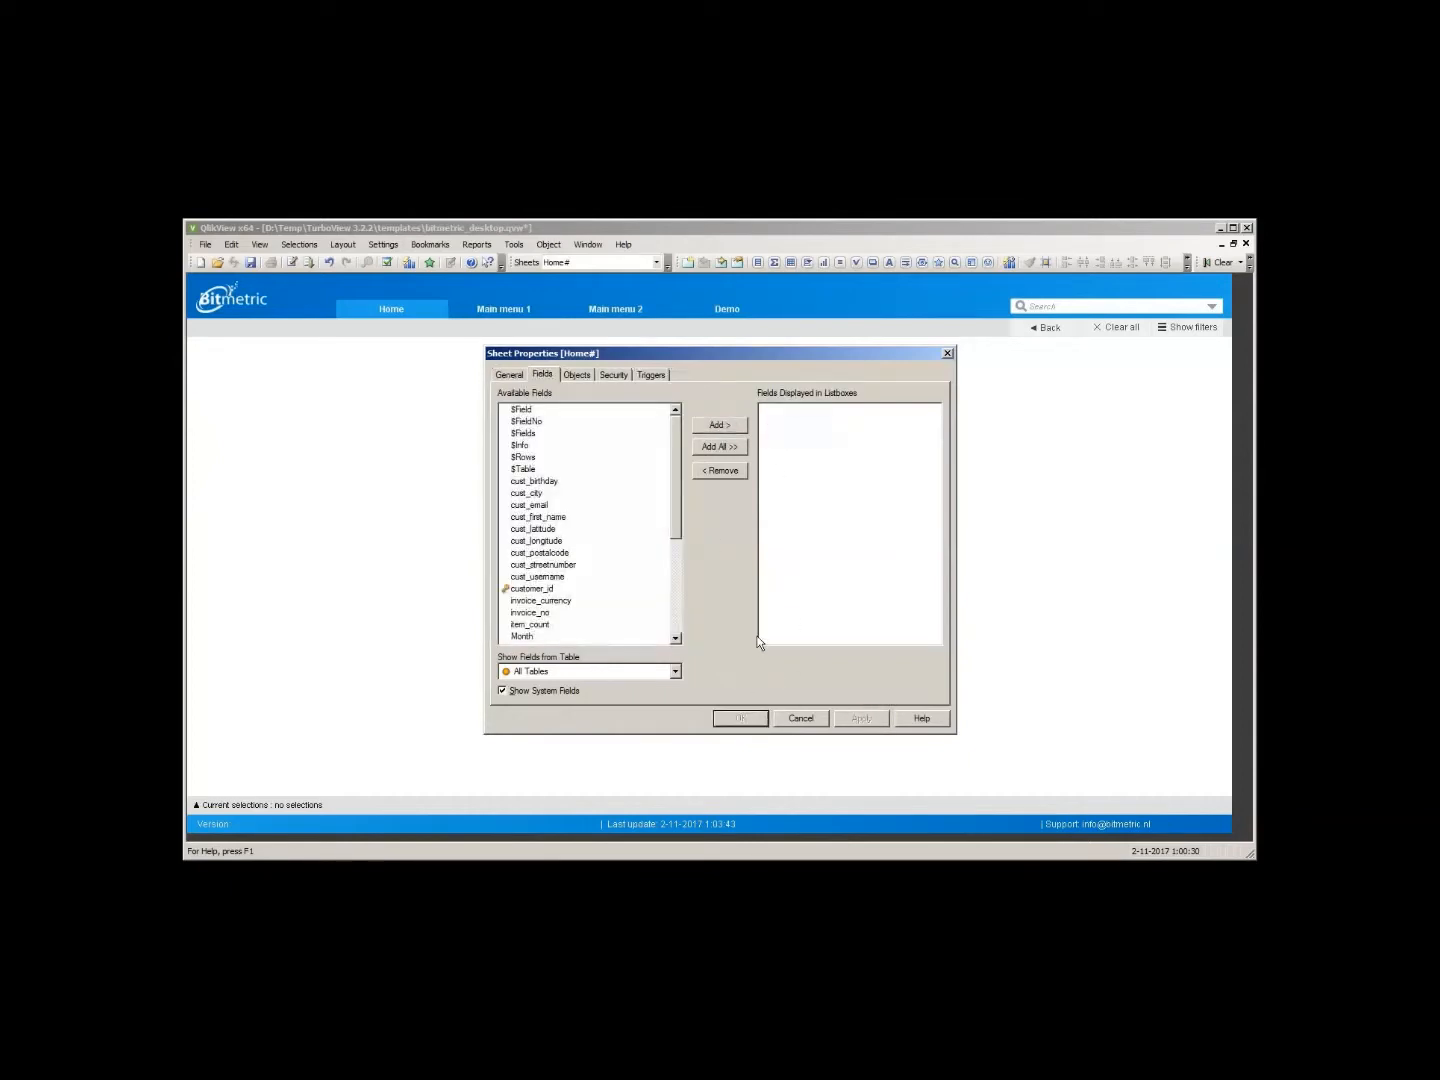
- Position the three new list boxes side by side in a row in the middle of the sheet
left_click_drag(232, 391, 472, 509)
left_click_drag(271, 438, 852, 533)
left_click_drag(1020, 671, 410, 363)
left_click_drag(893, 482, 958, 482)
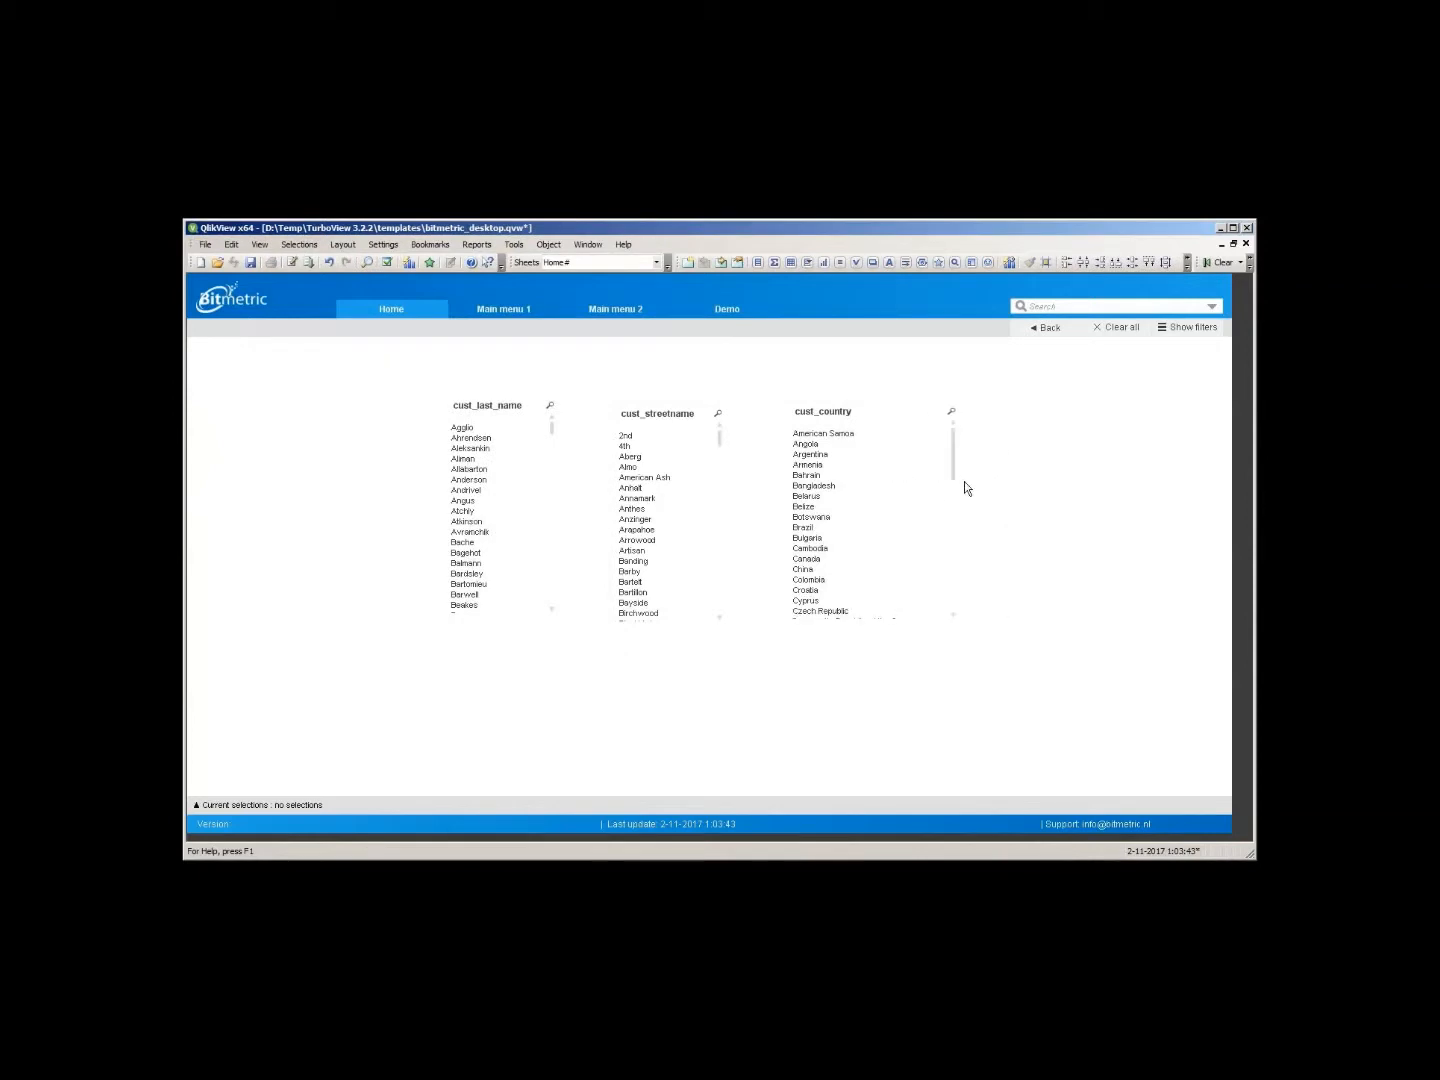
- Align the tops of the three list boxes and save the document
left_click(1184, 265)
left_click(1112, 286)
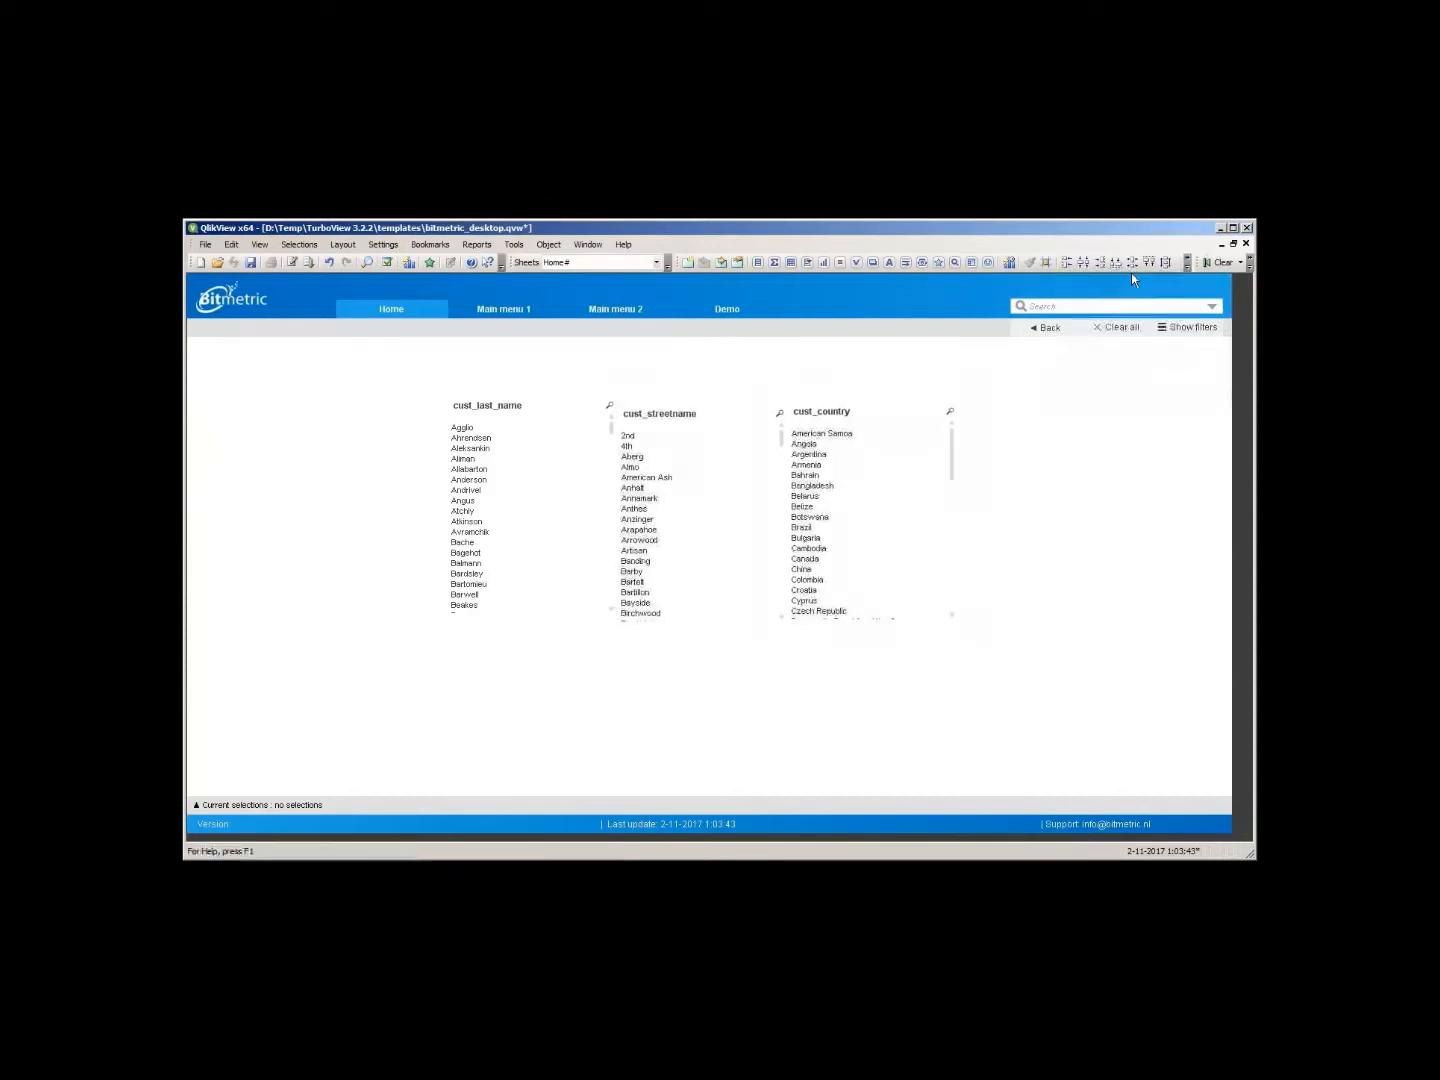
left_click(1152, 263)
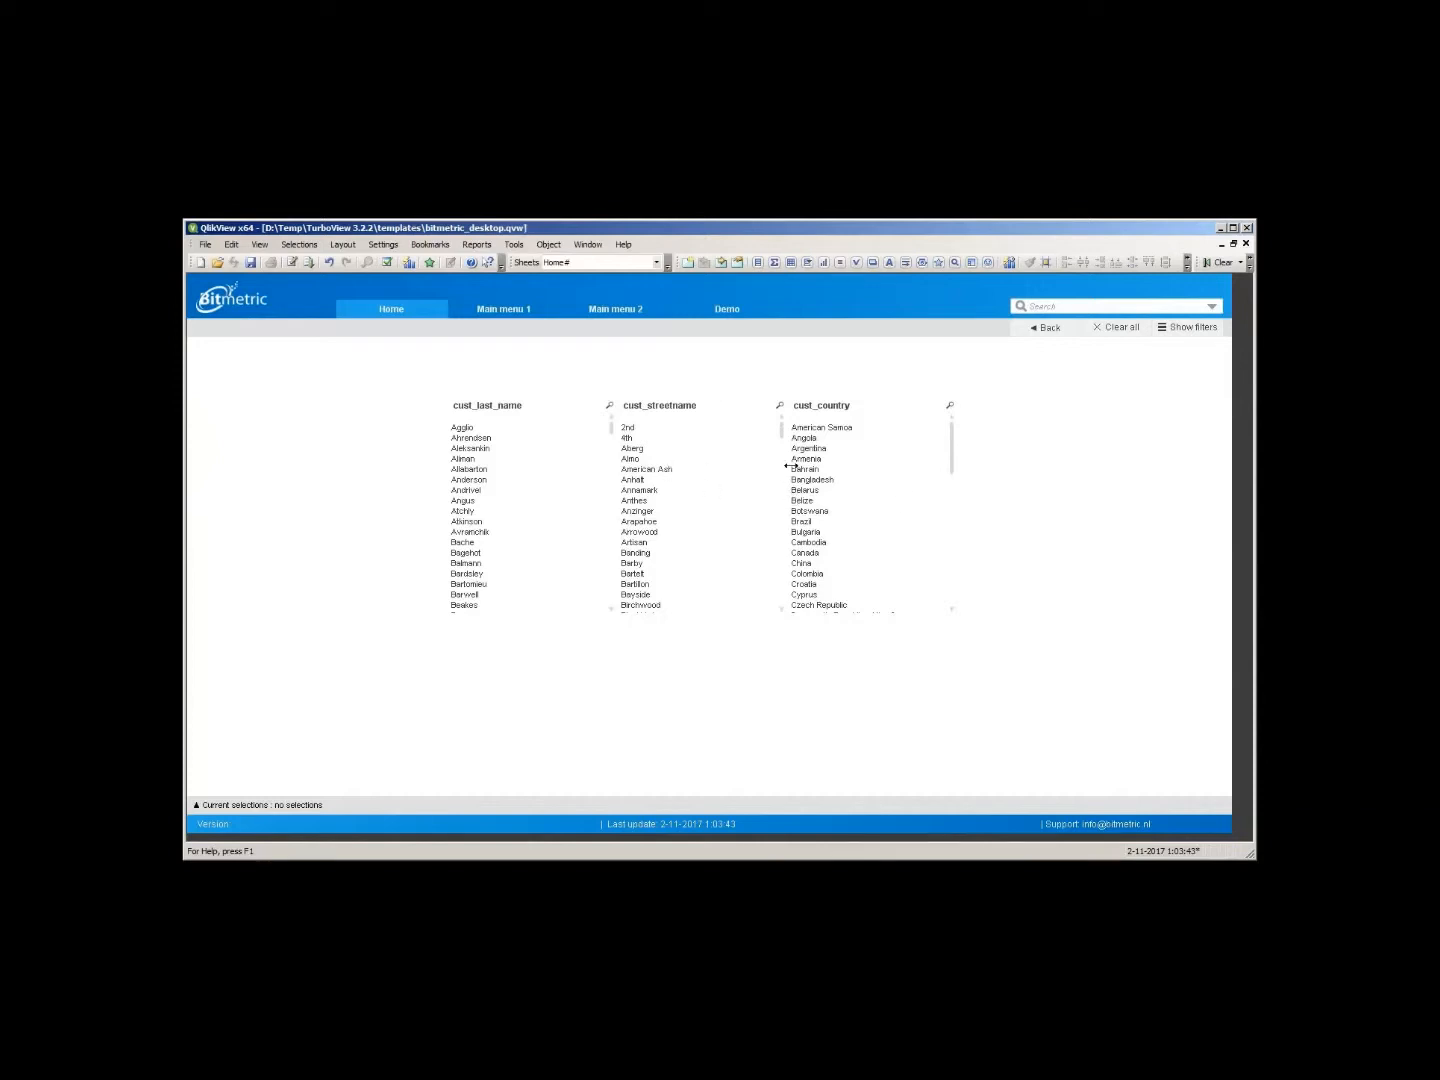
key("ctrl+s")
- Select several last names, several street names and Philippines as country in the list boxes
left_click_drag(481, 458, 499, 535)
left_click_drag(640, 448, 740, 468)
left_click(814, 427)
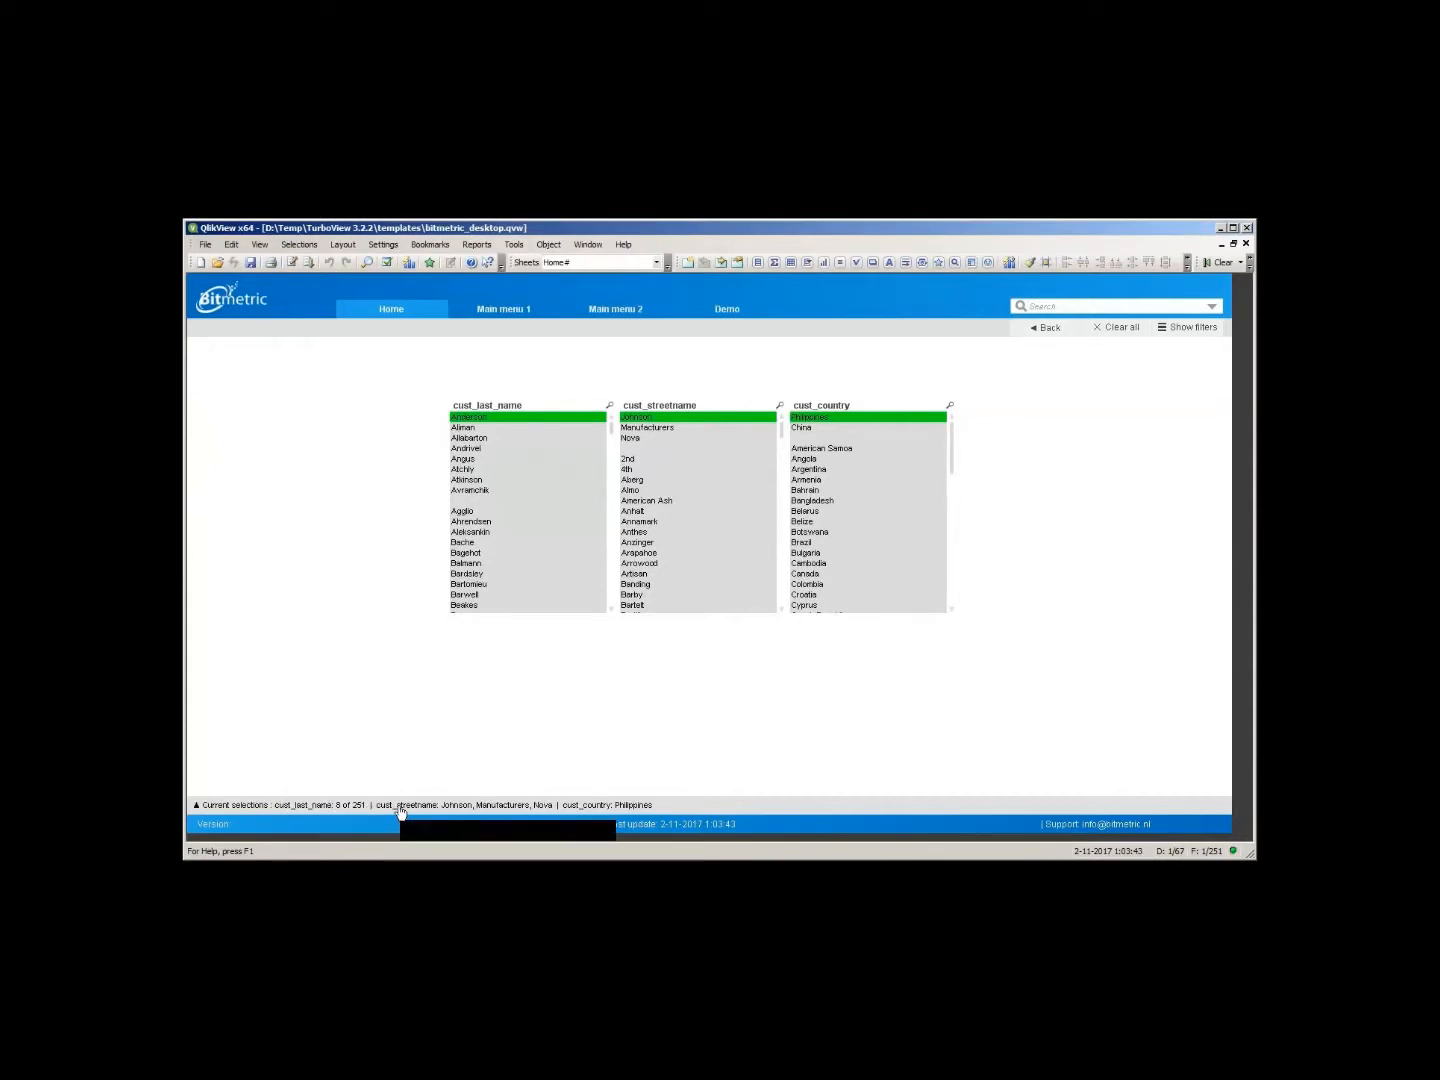
- In the current selections panel, clear the last name selection and reselect several street names
left_click(438, 807)
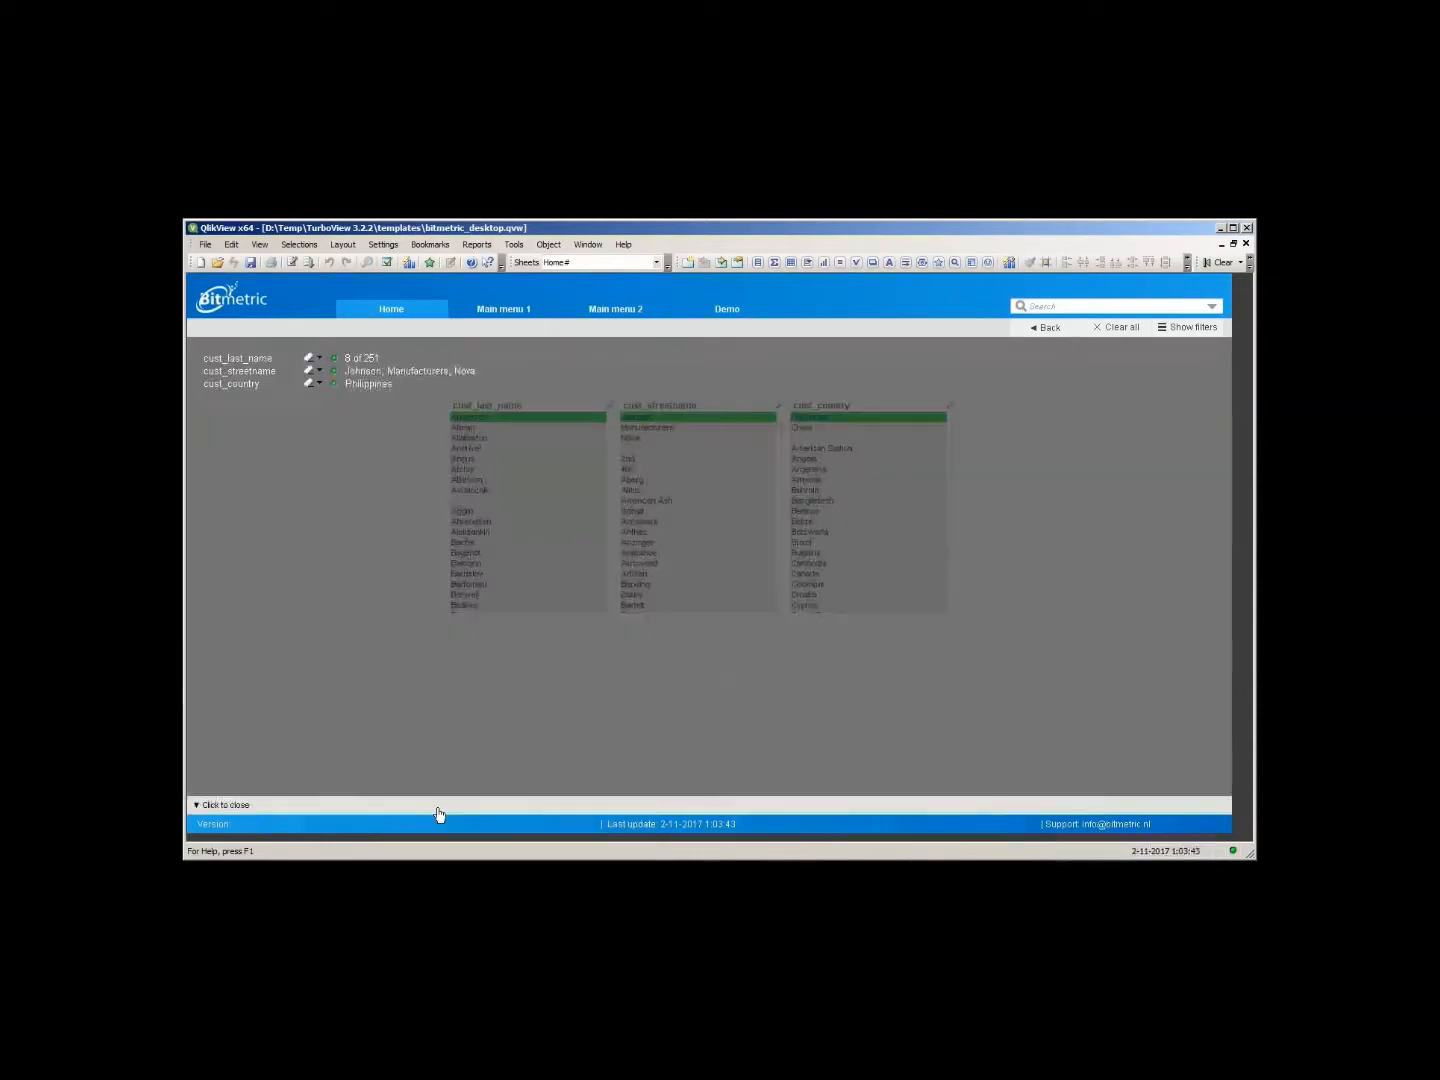
left_click(311, 360)
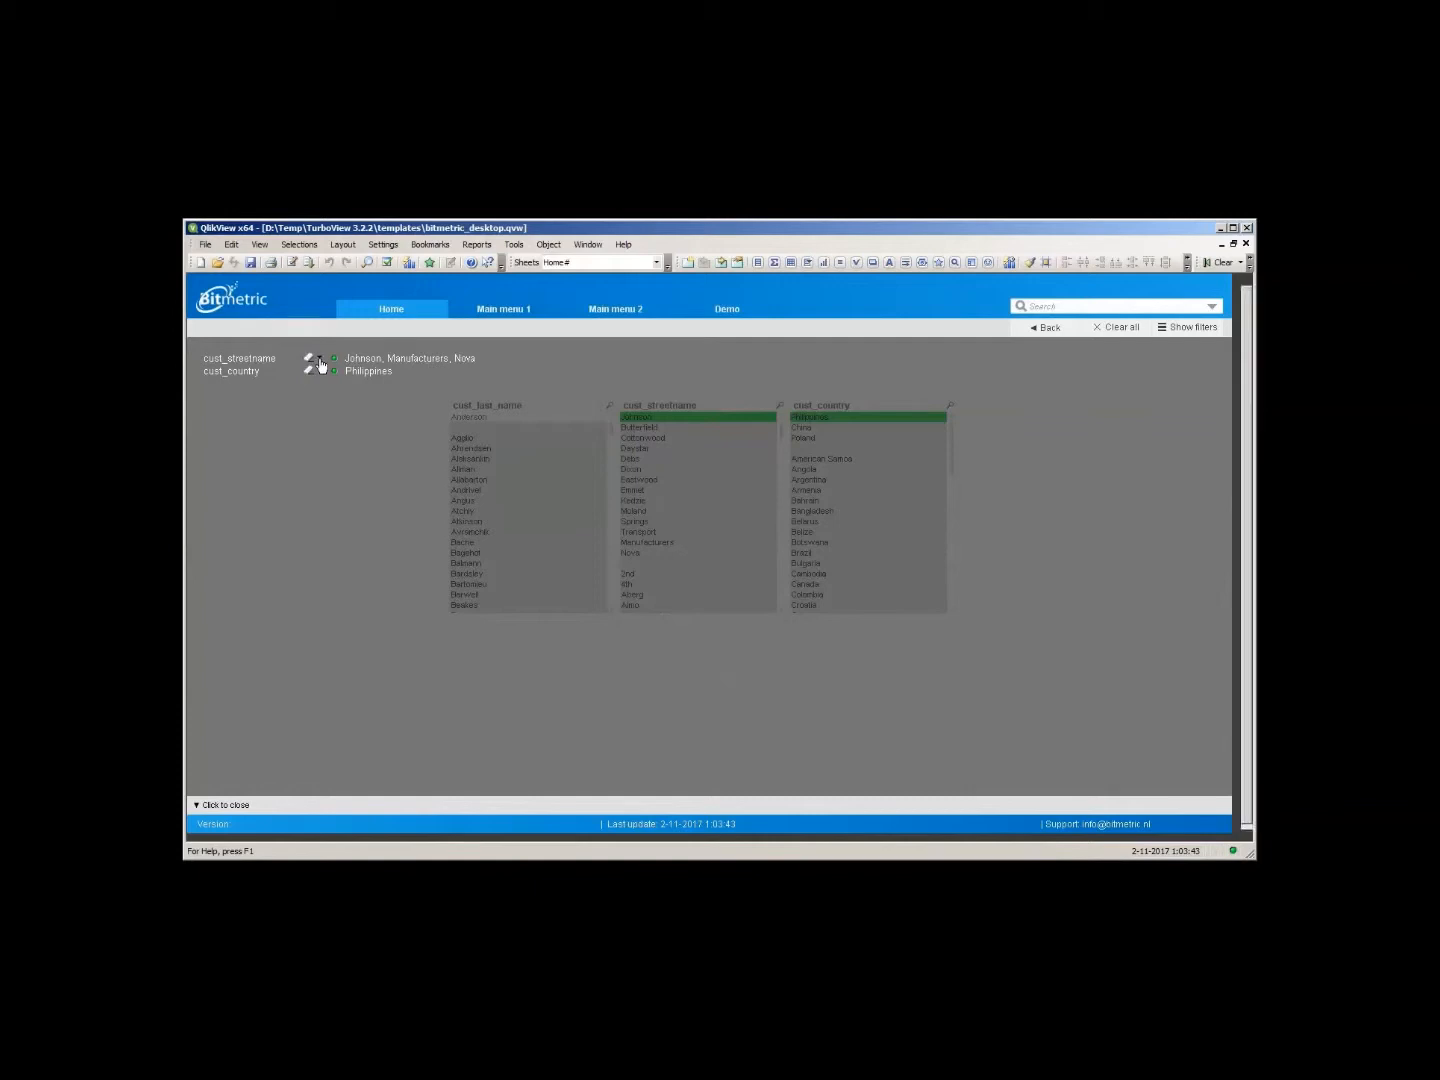
left_click(319, 362)
left_click_drag(388, 386, 386, 490)
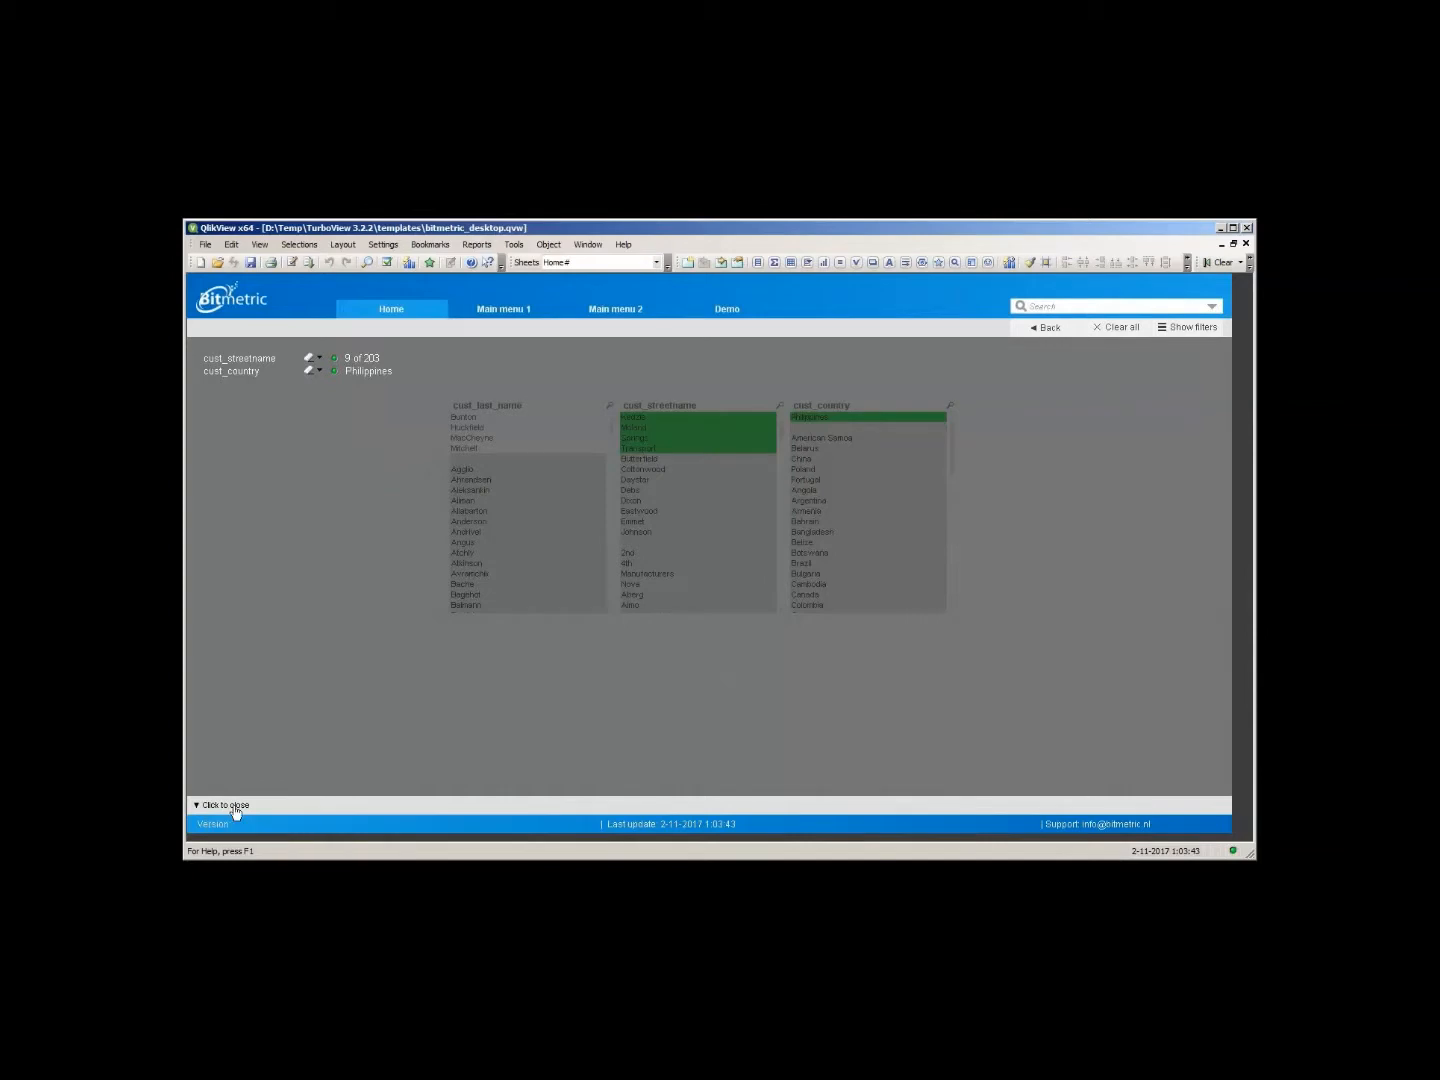
left_click(236, 813)
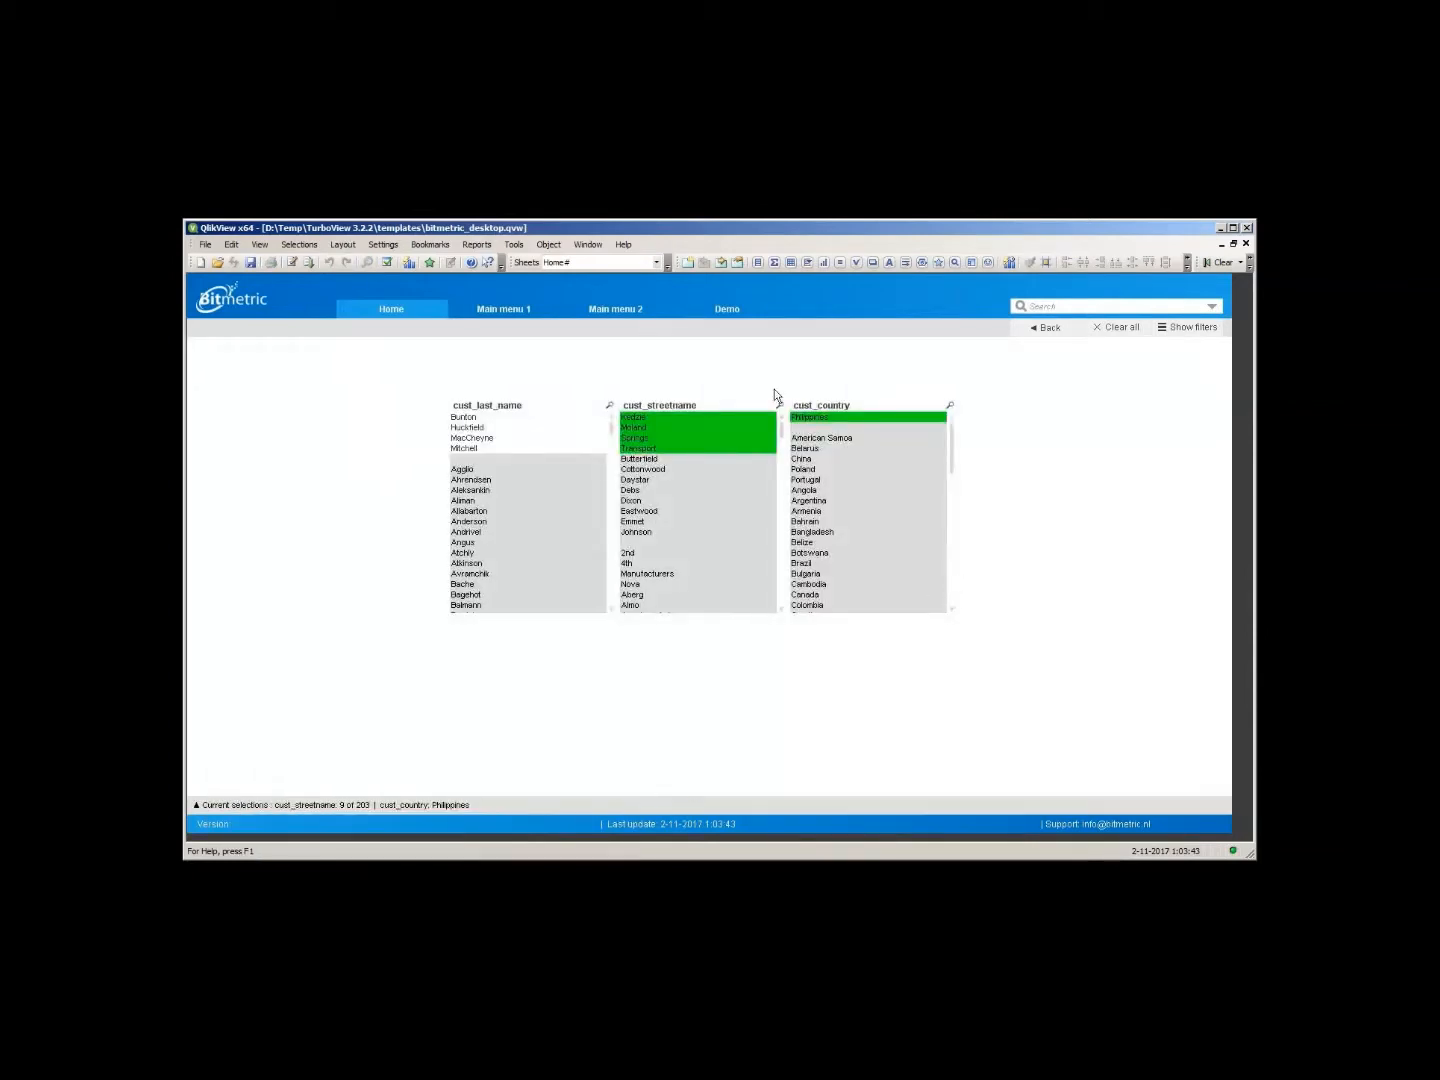
- Select a single street name and step back to the previous selection
left_click(652, 419)
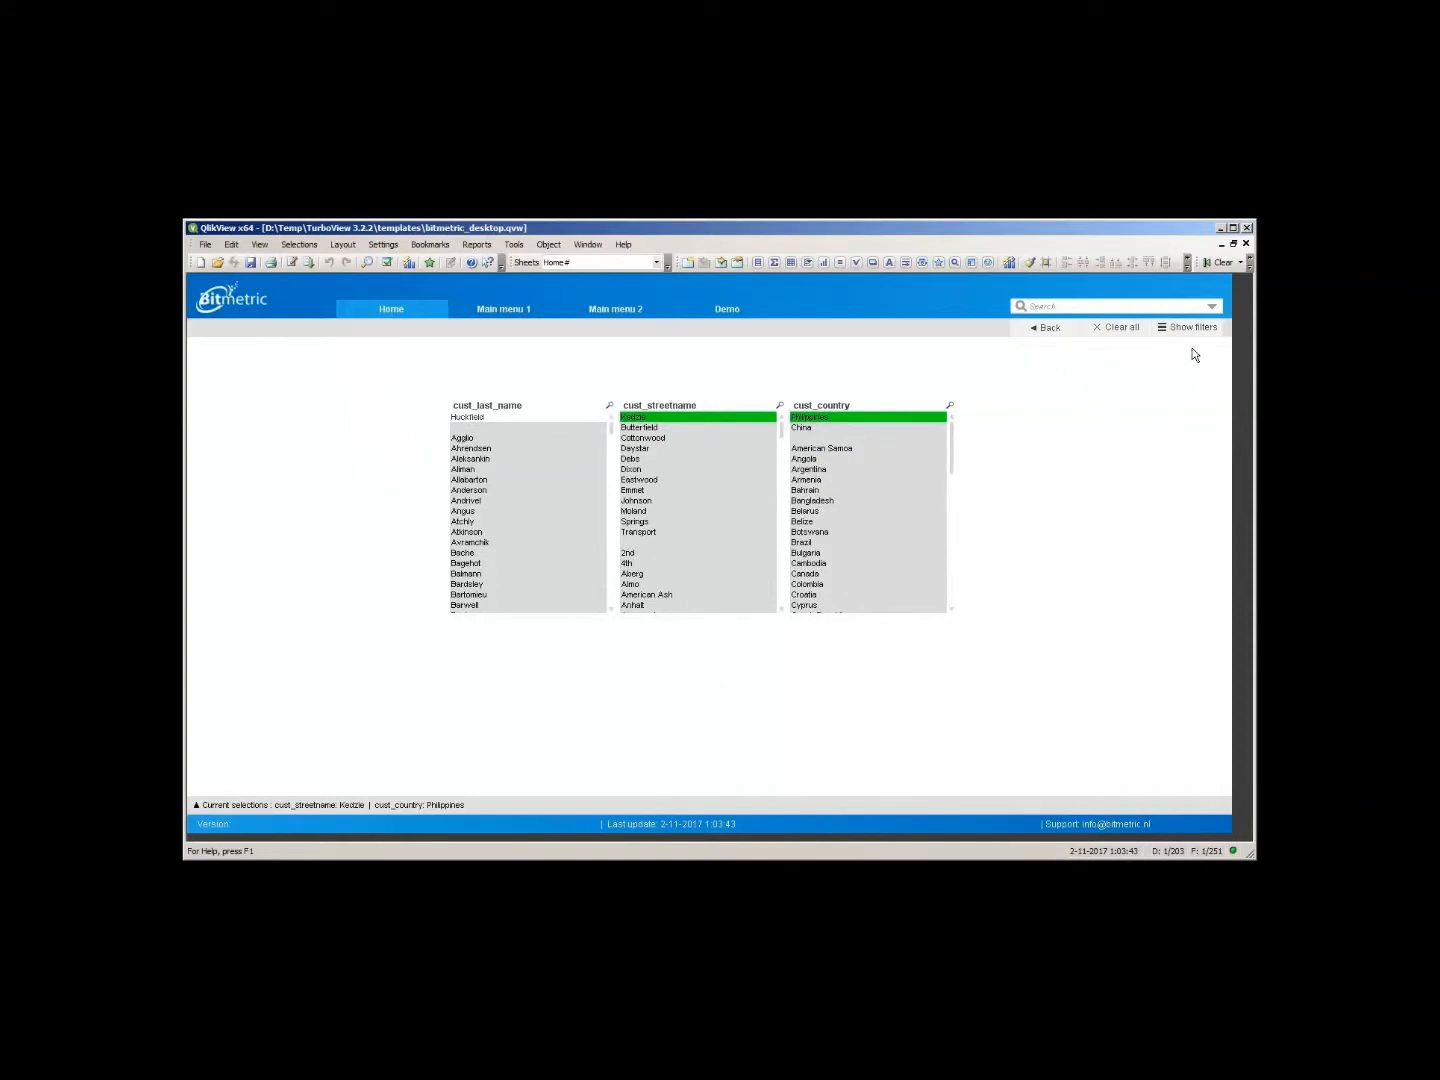
left_click(1050, 329)
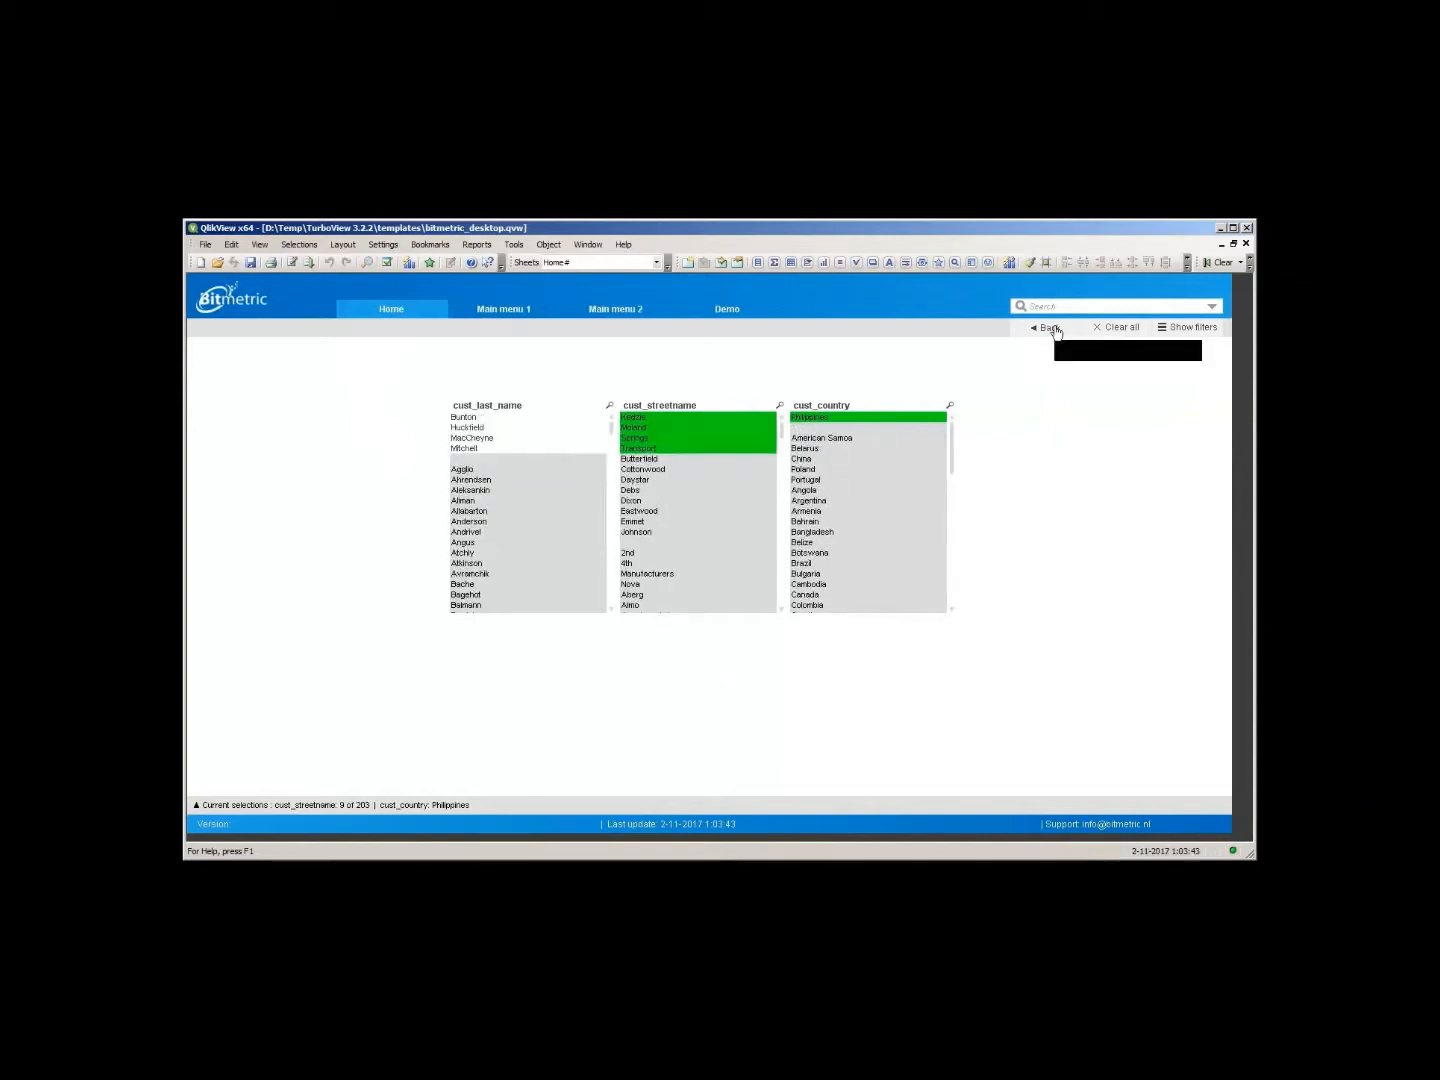
- Clear all selections and open and close the filters panel
left_click(1121, 328)
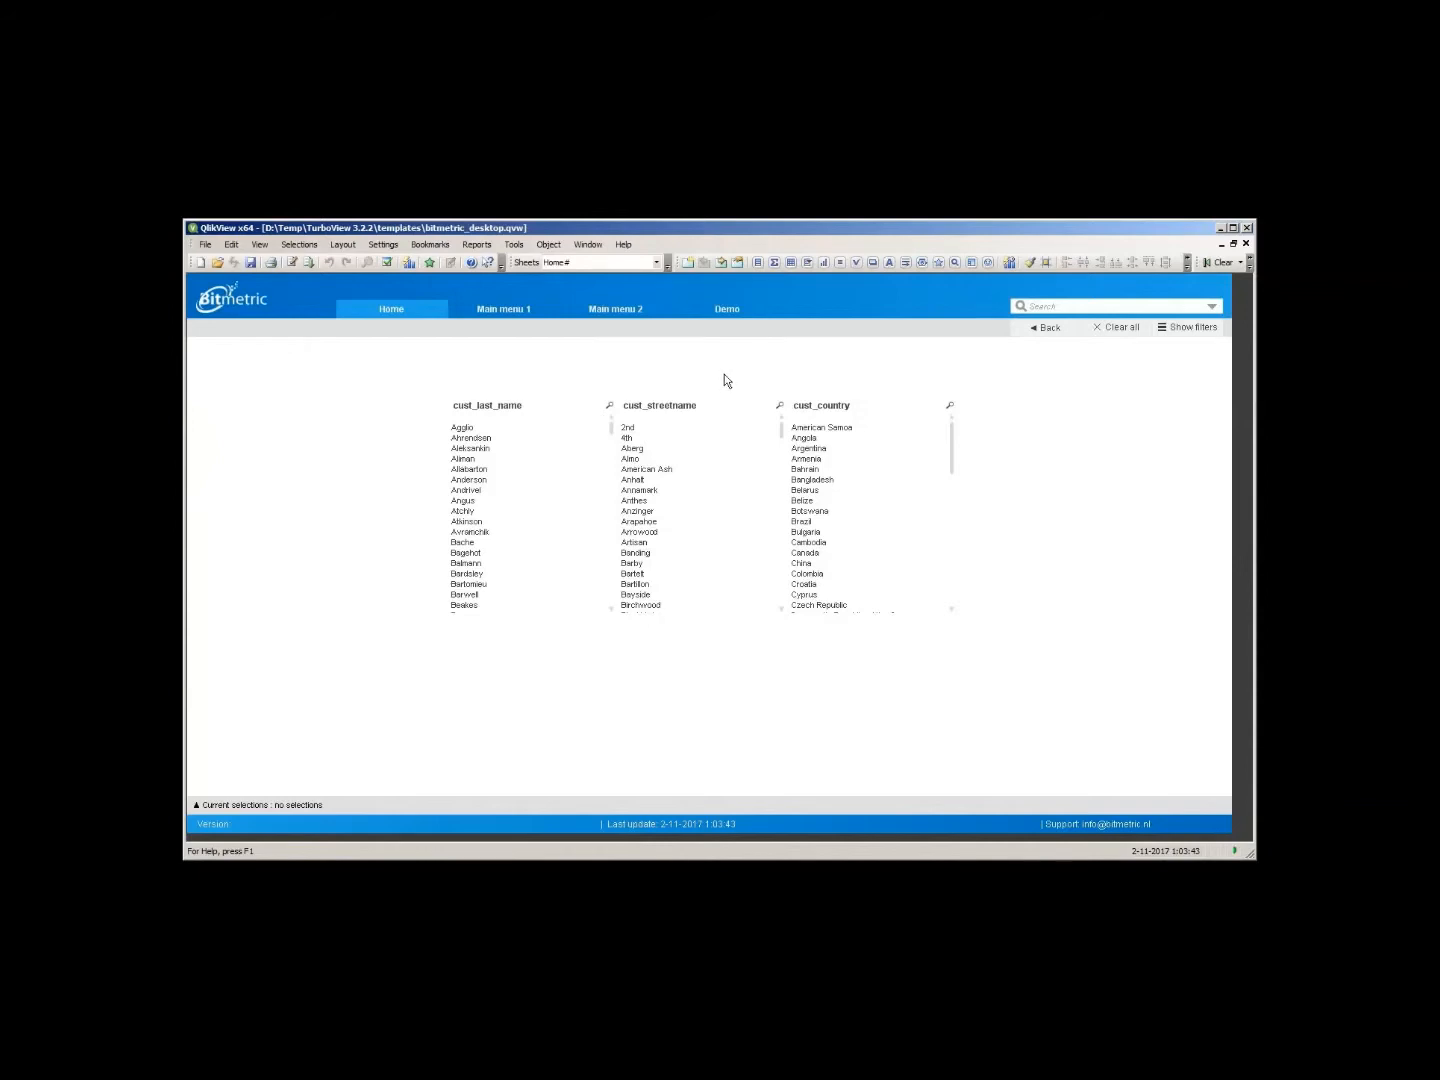
left_click(1190, 329)
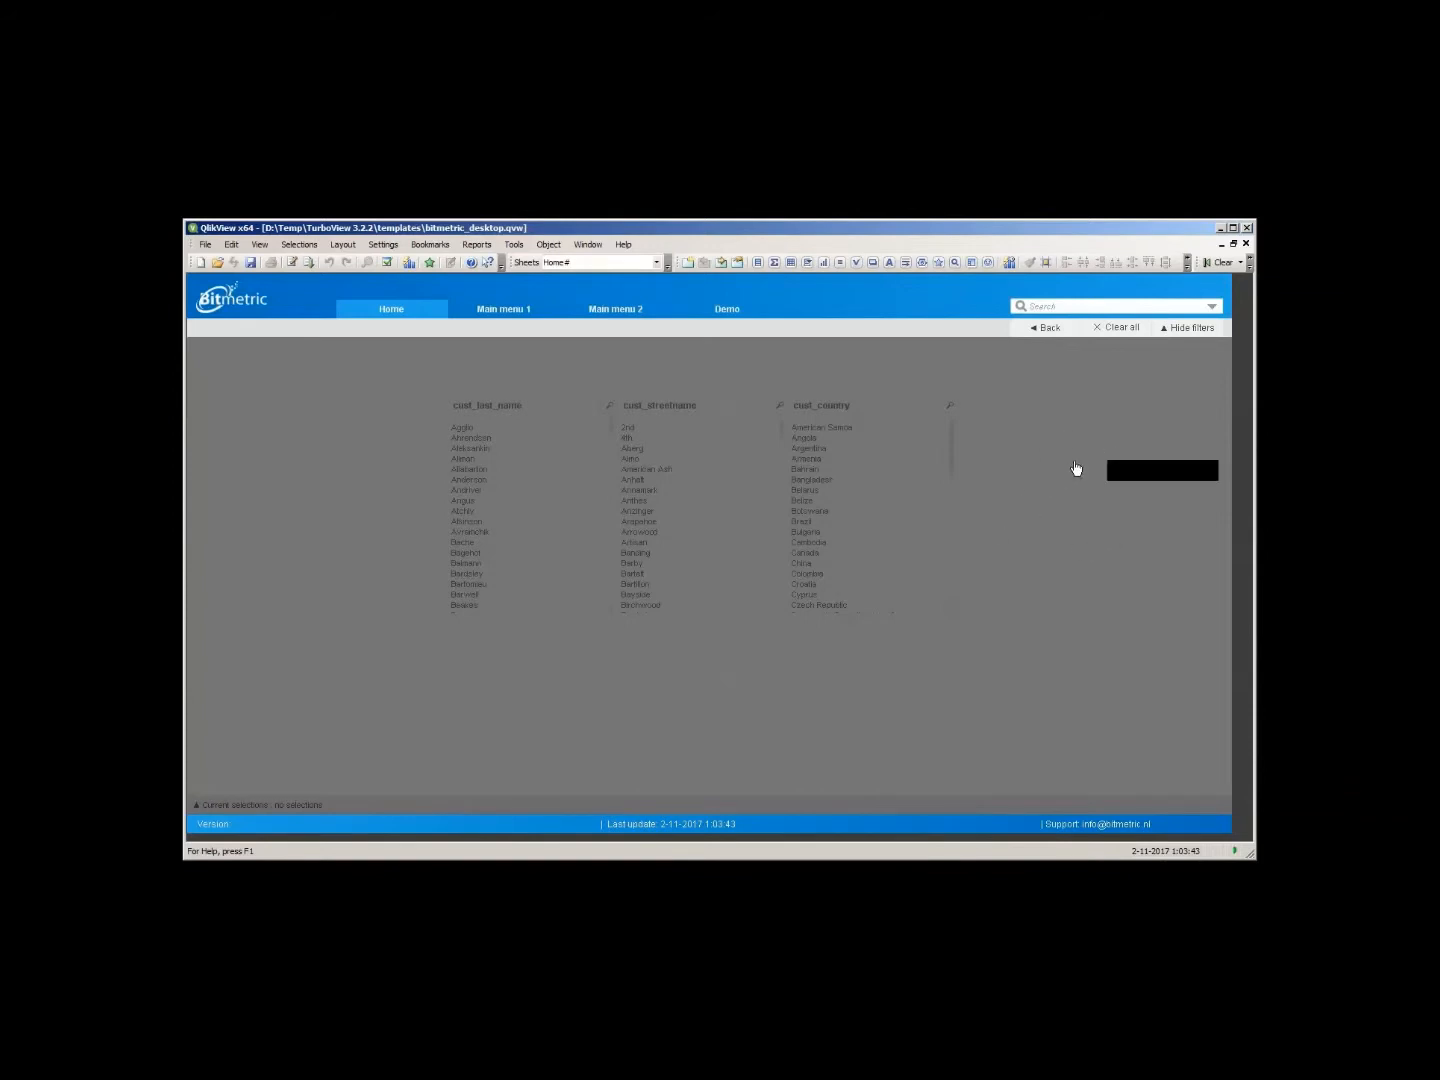
left_click(1110, 414)
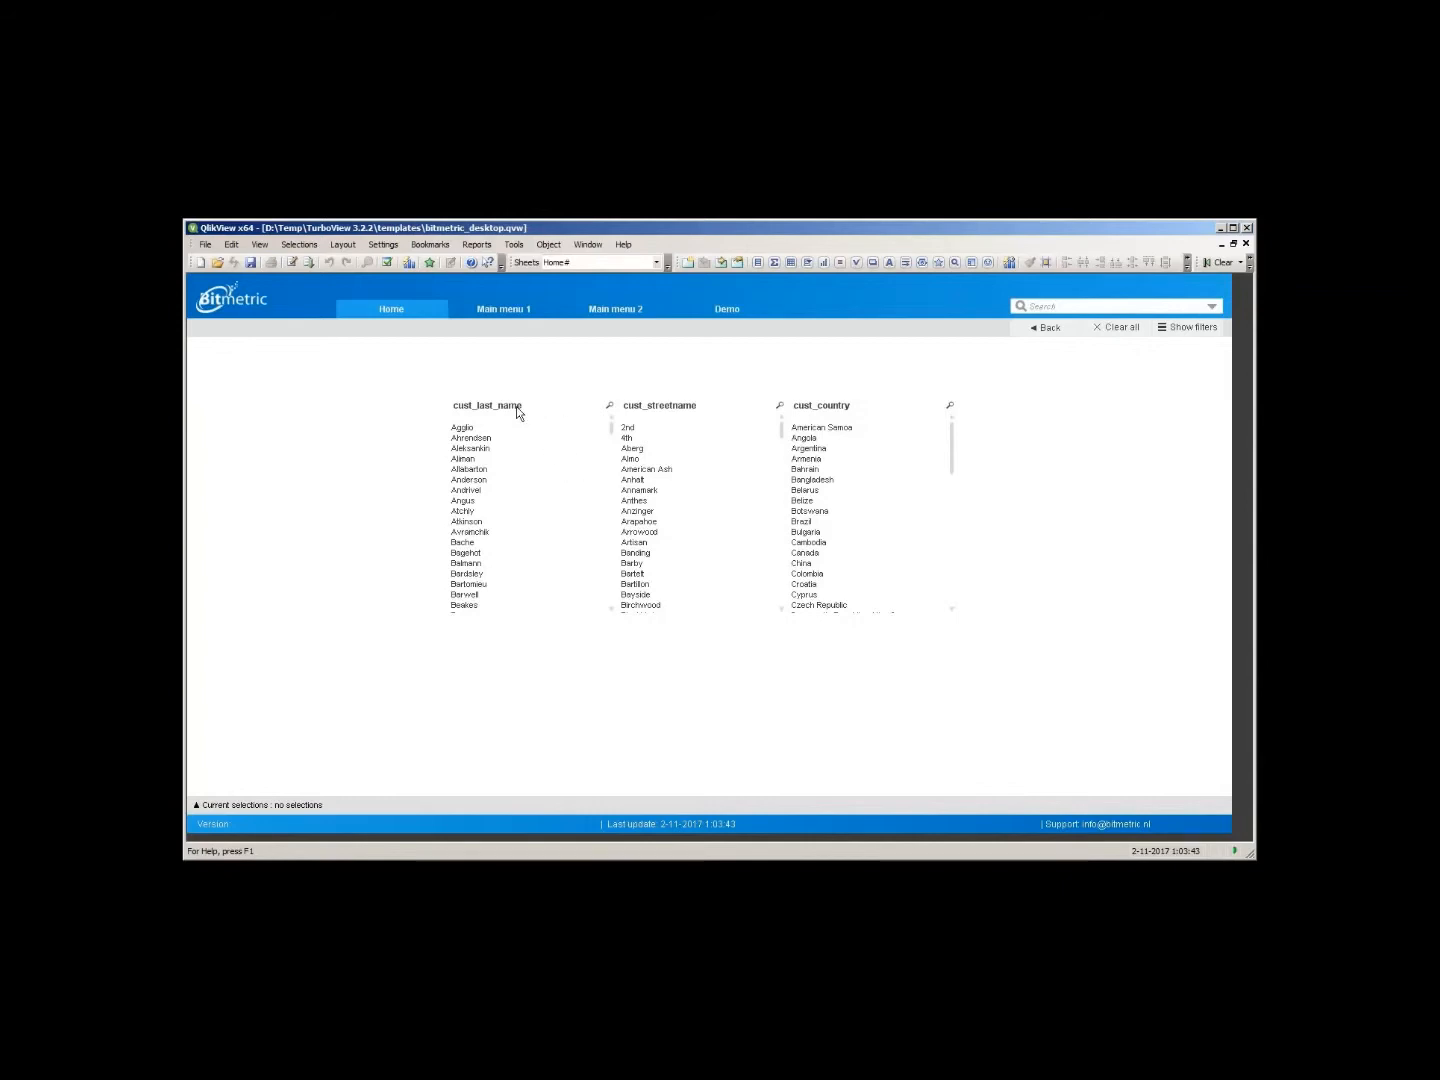
- Move the last name and street name list boxes out of the row and back again
left_click_drag(499, 414, 270, 368)
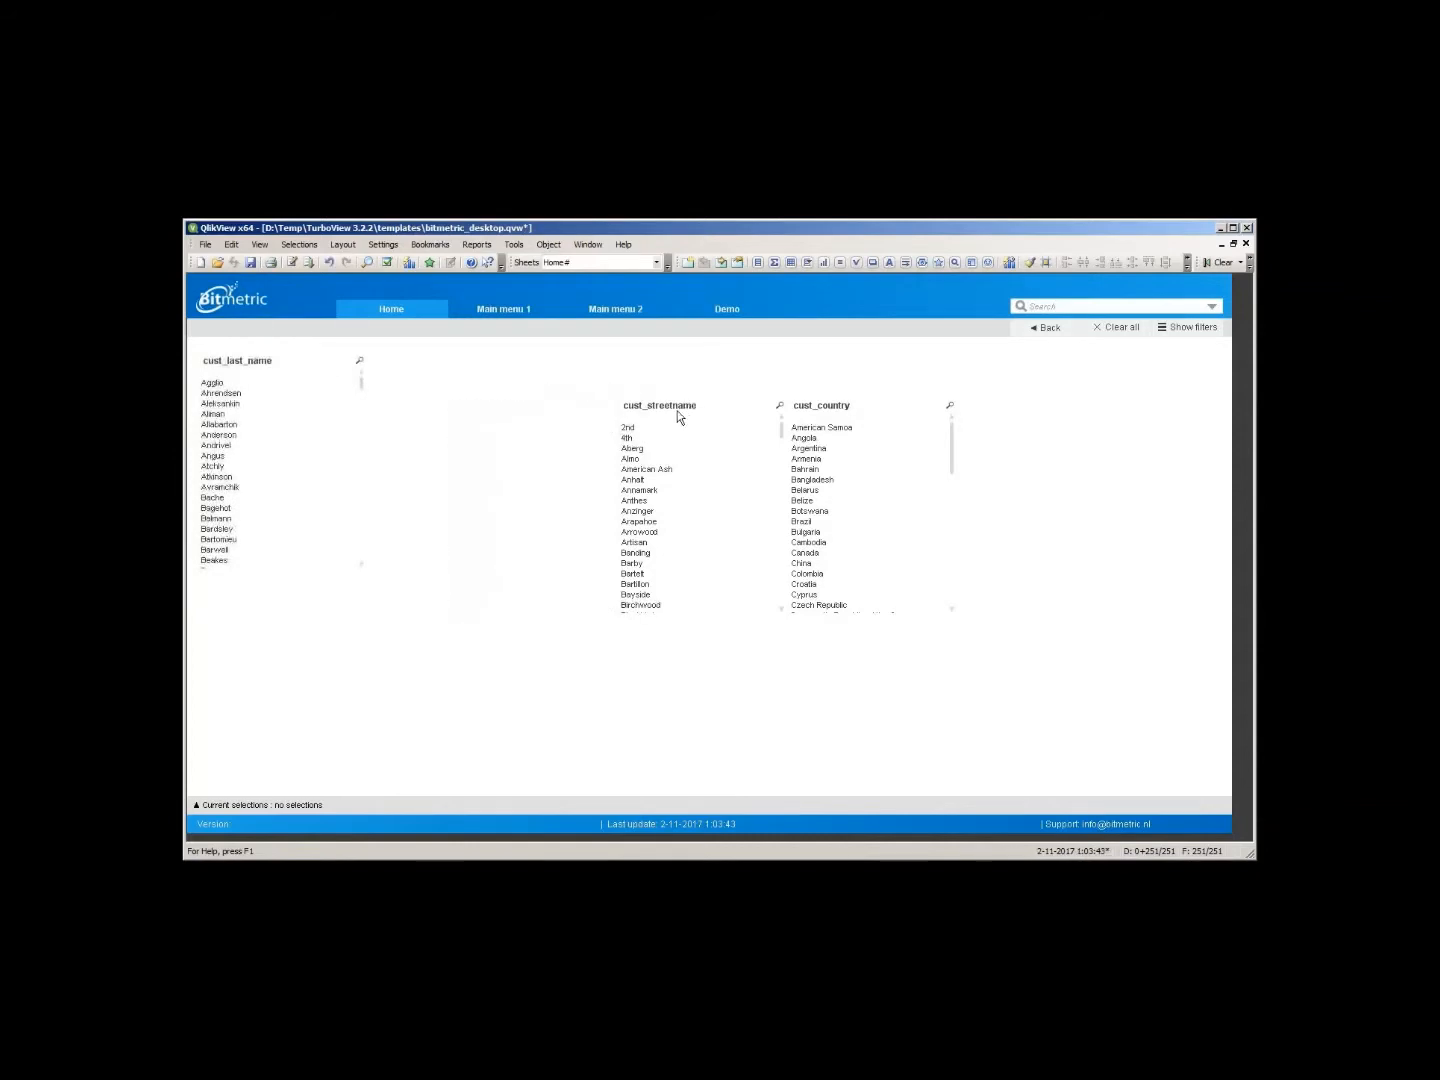
left_click_drag(678, 412, 261, 596)
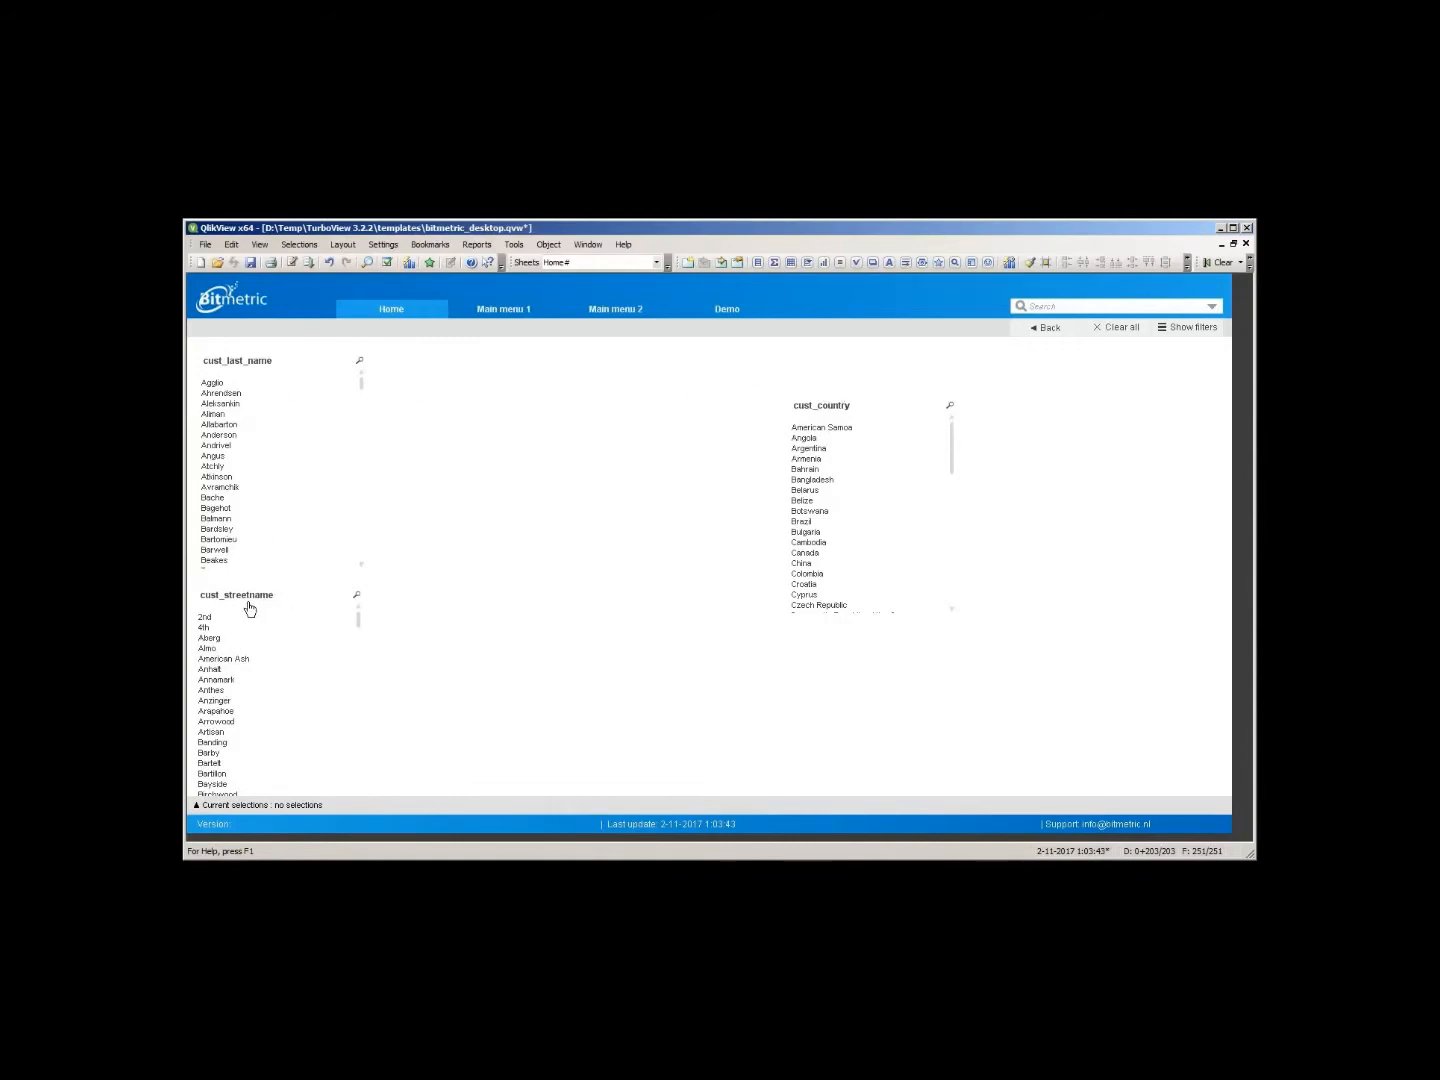
left_click_drag(254, 599, 653, 411)
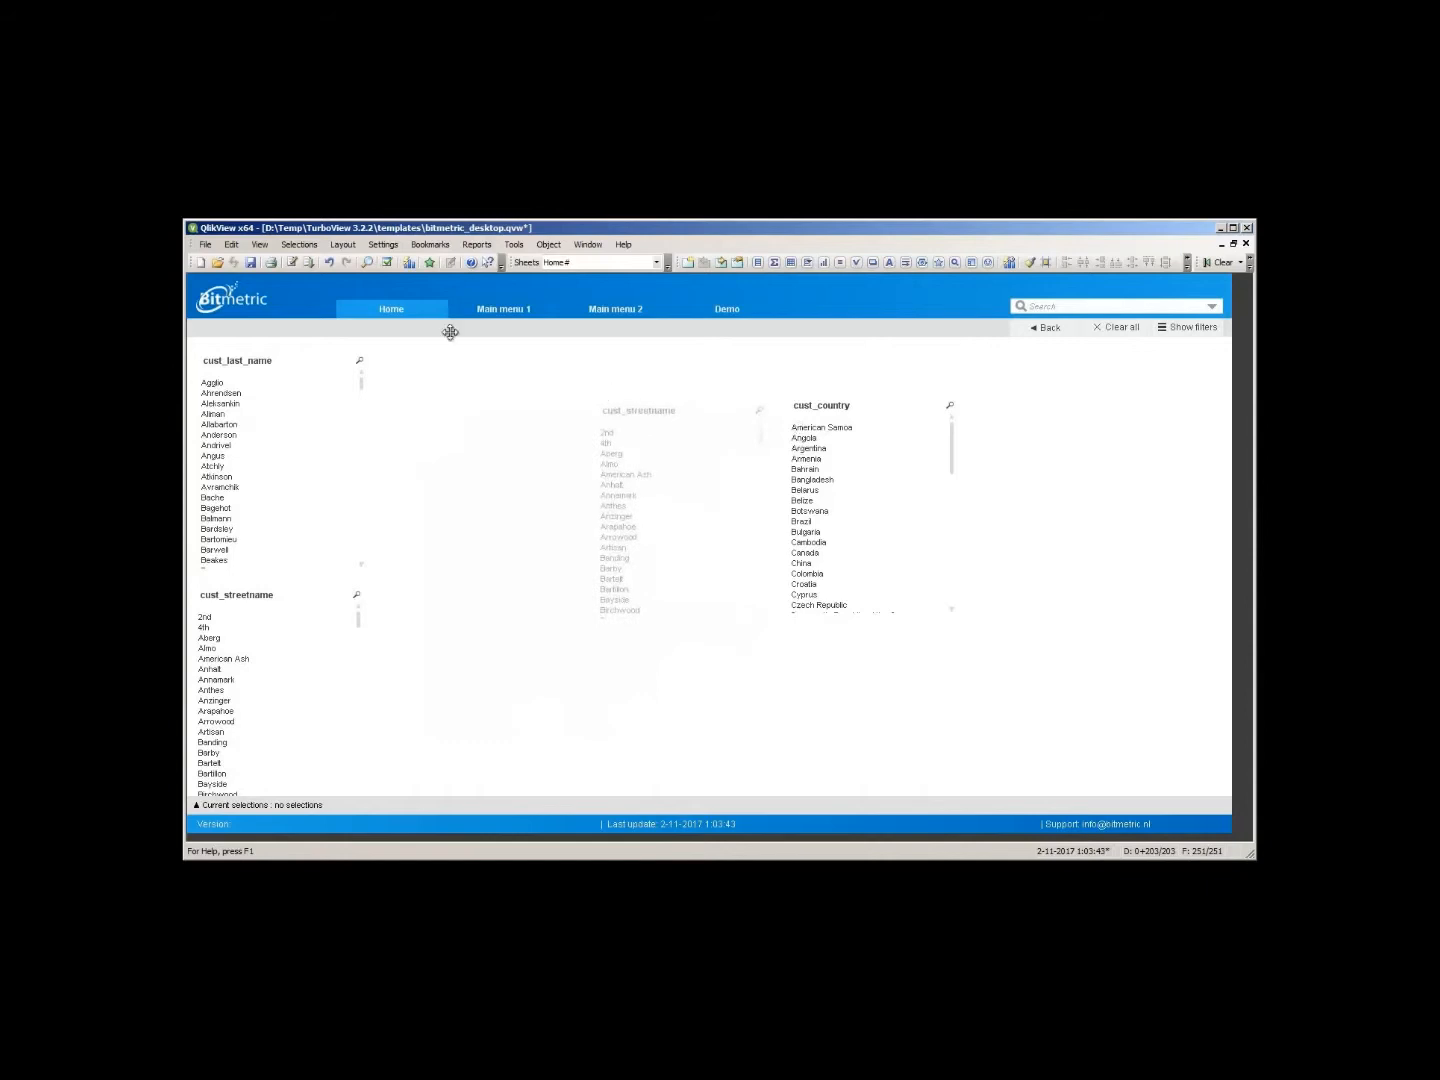
left_click_drag(245, 367, 454, 411)
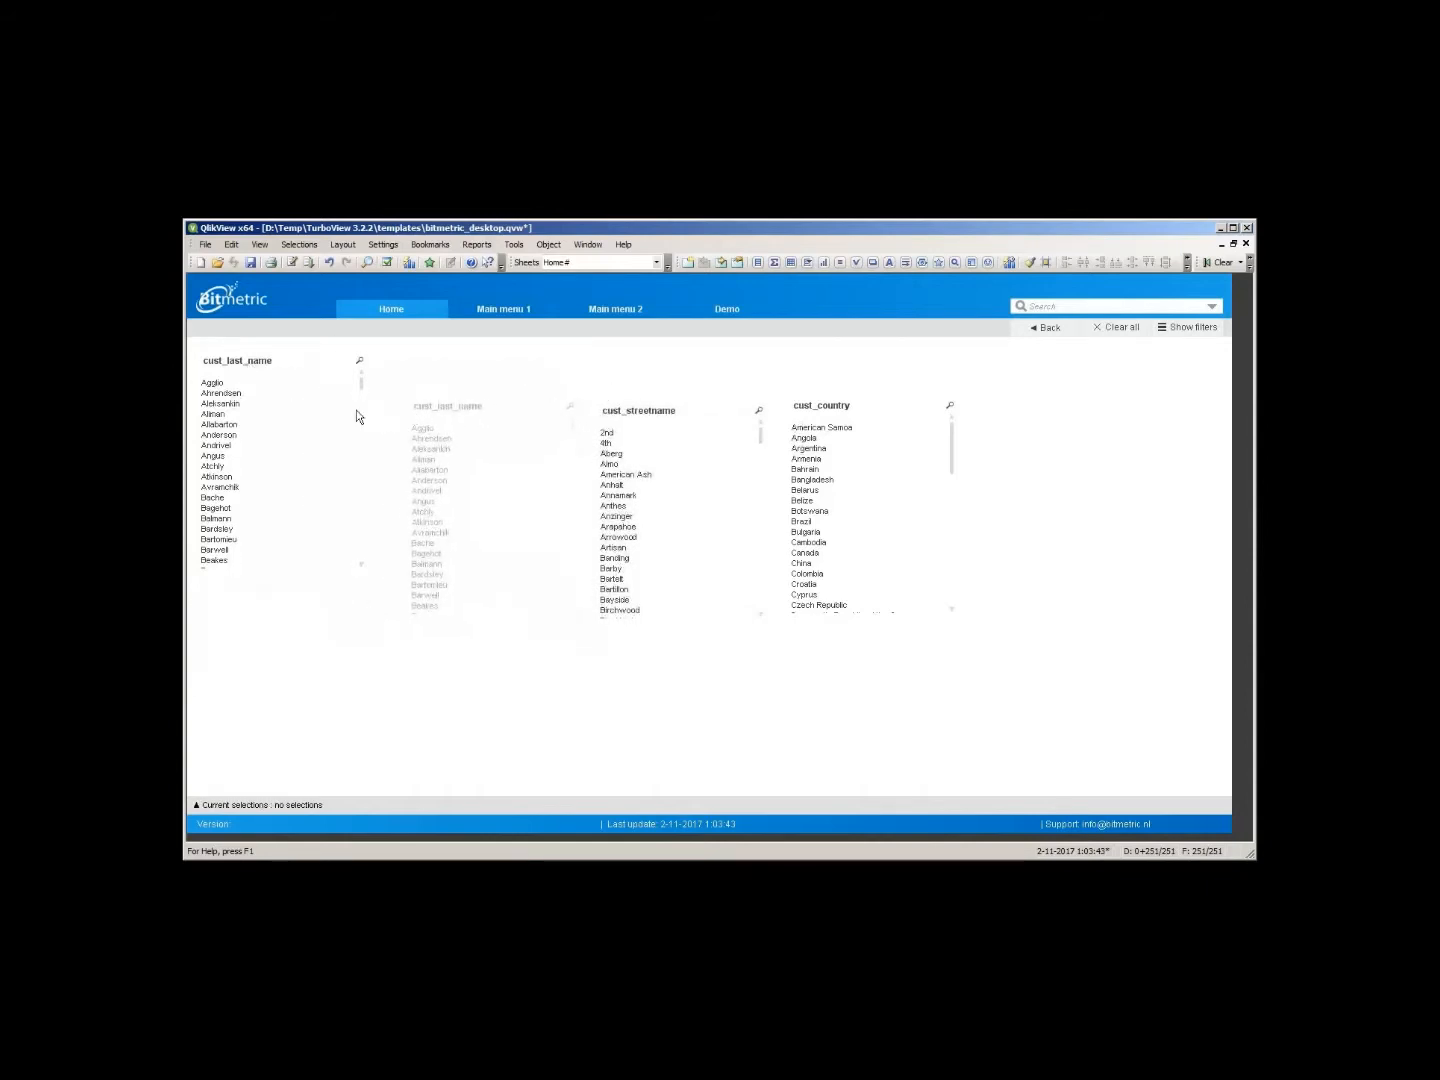
- Select all three list boxes and distribute them evenly with their tops aligned
left_click_drag(318, 365, 1079, 702)
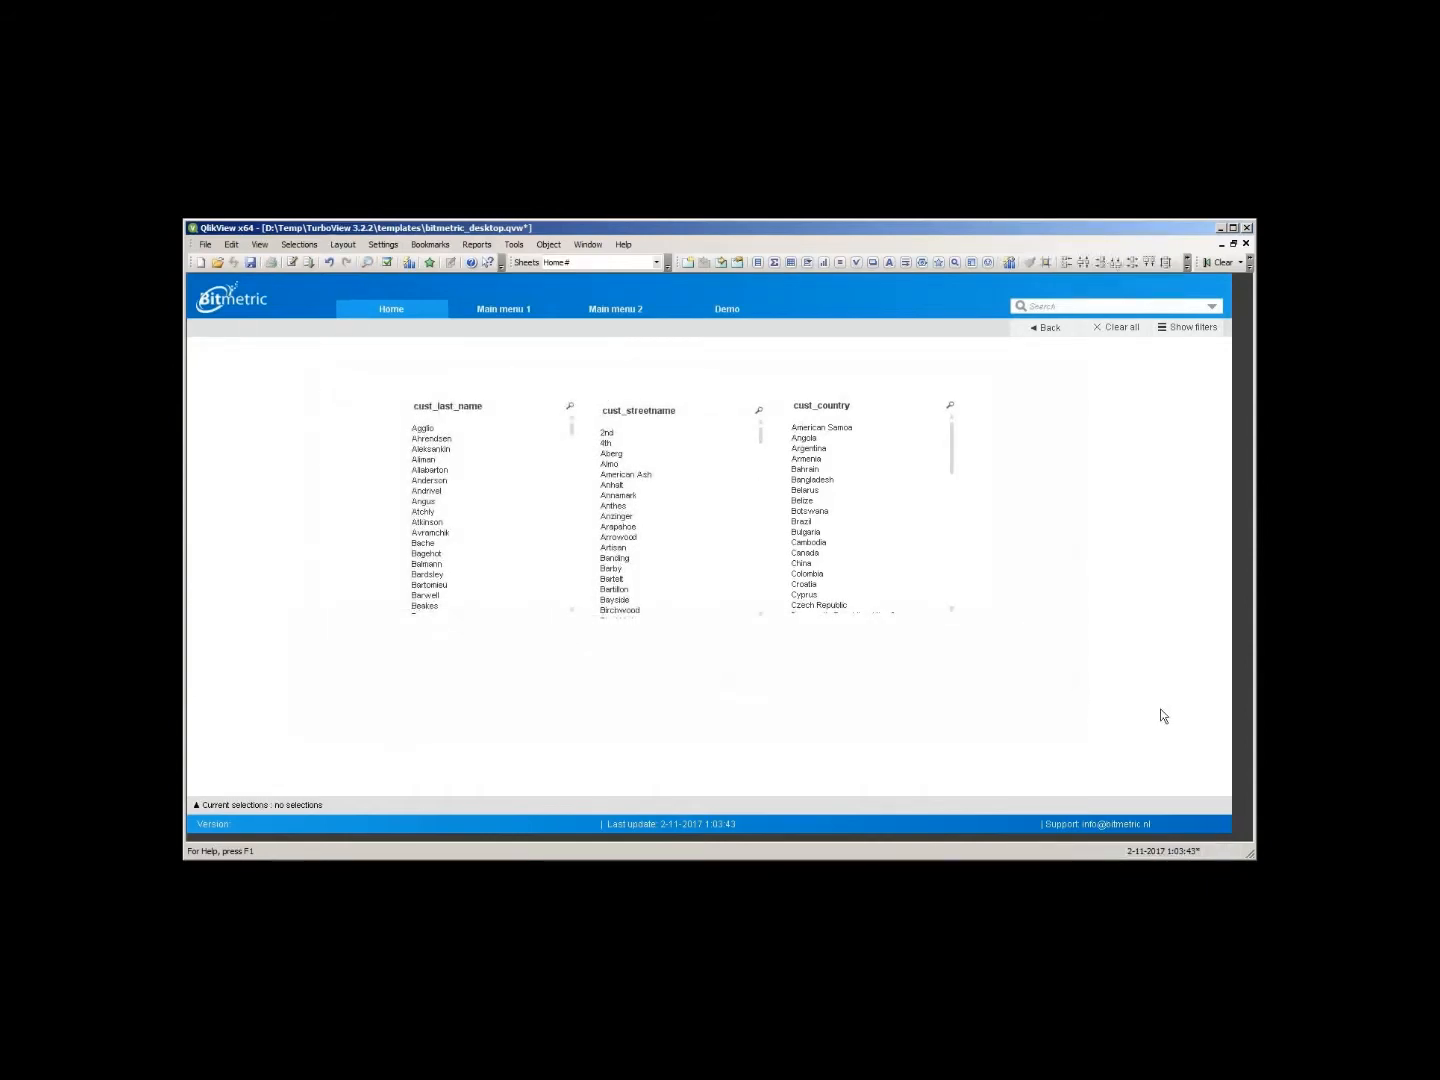
left_click(1187, 265)
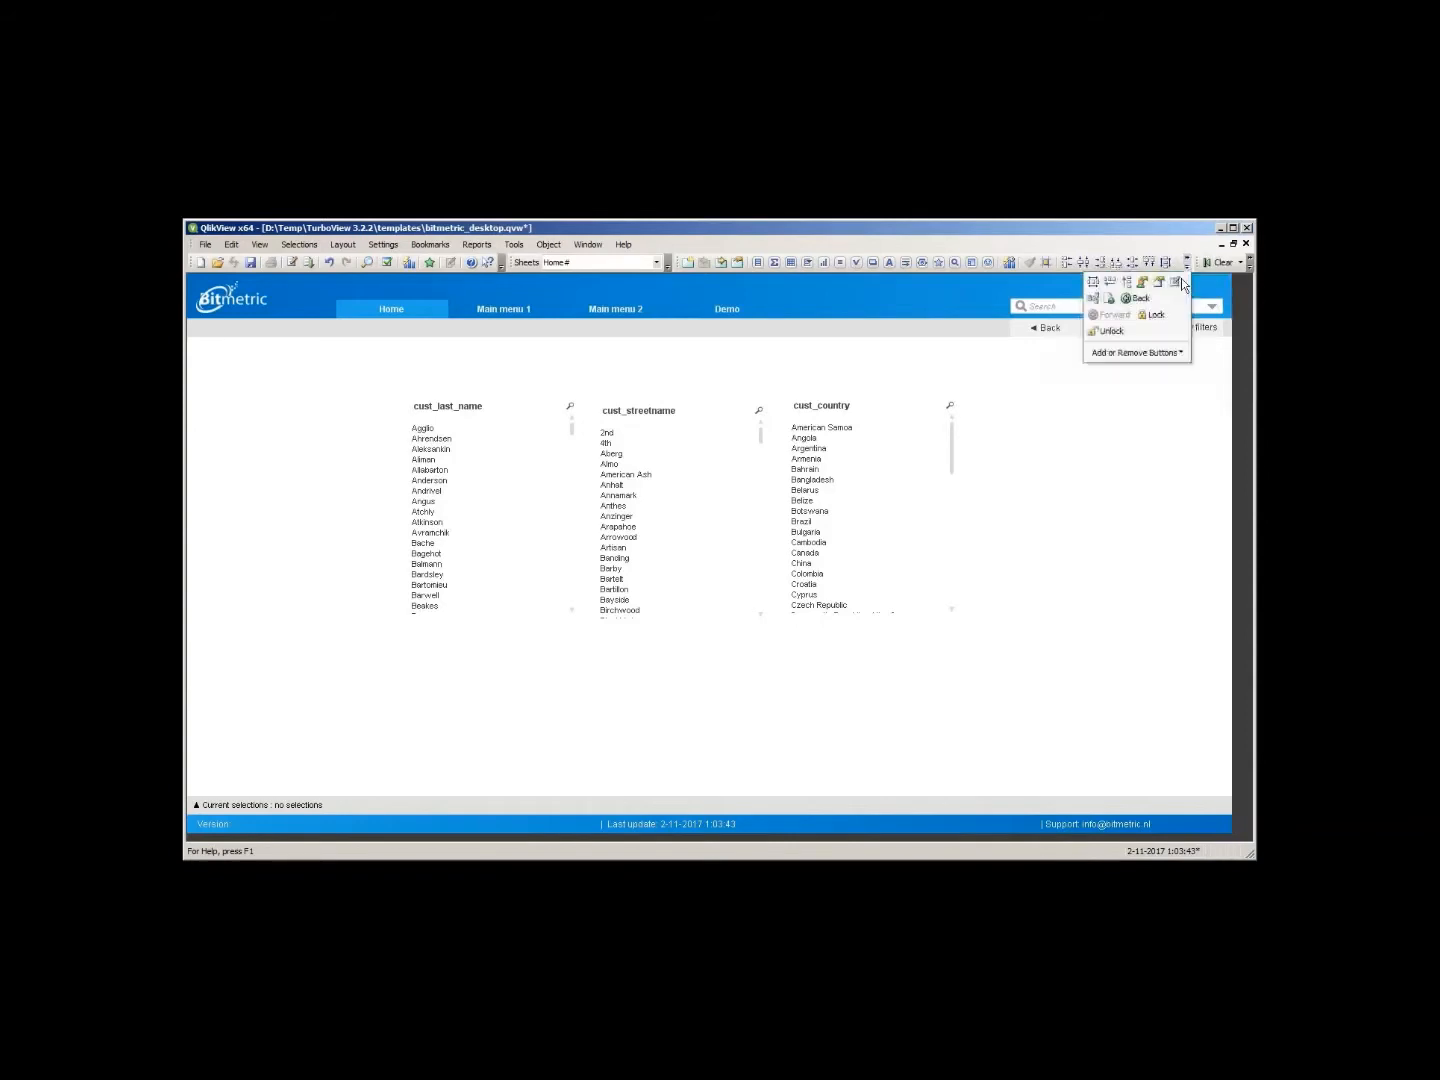
left_click(1110, 284)
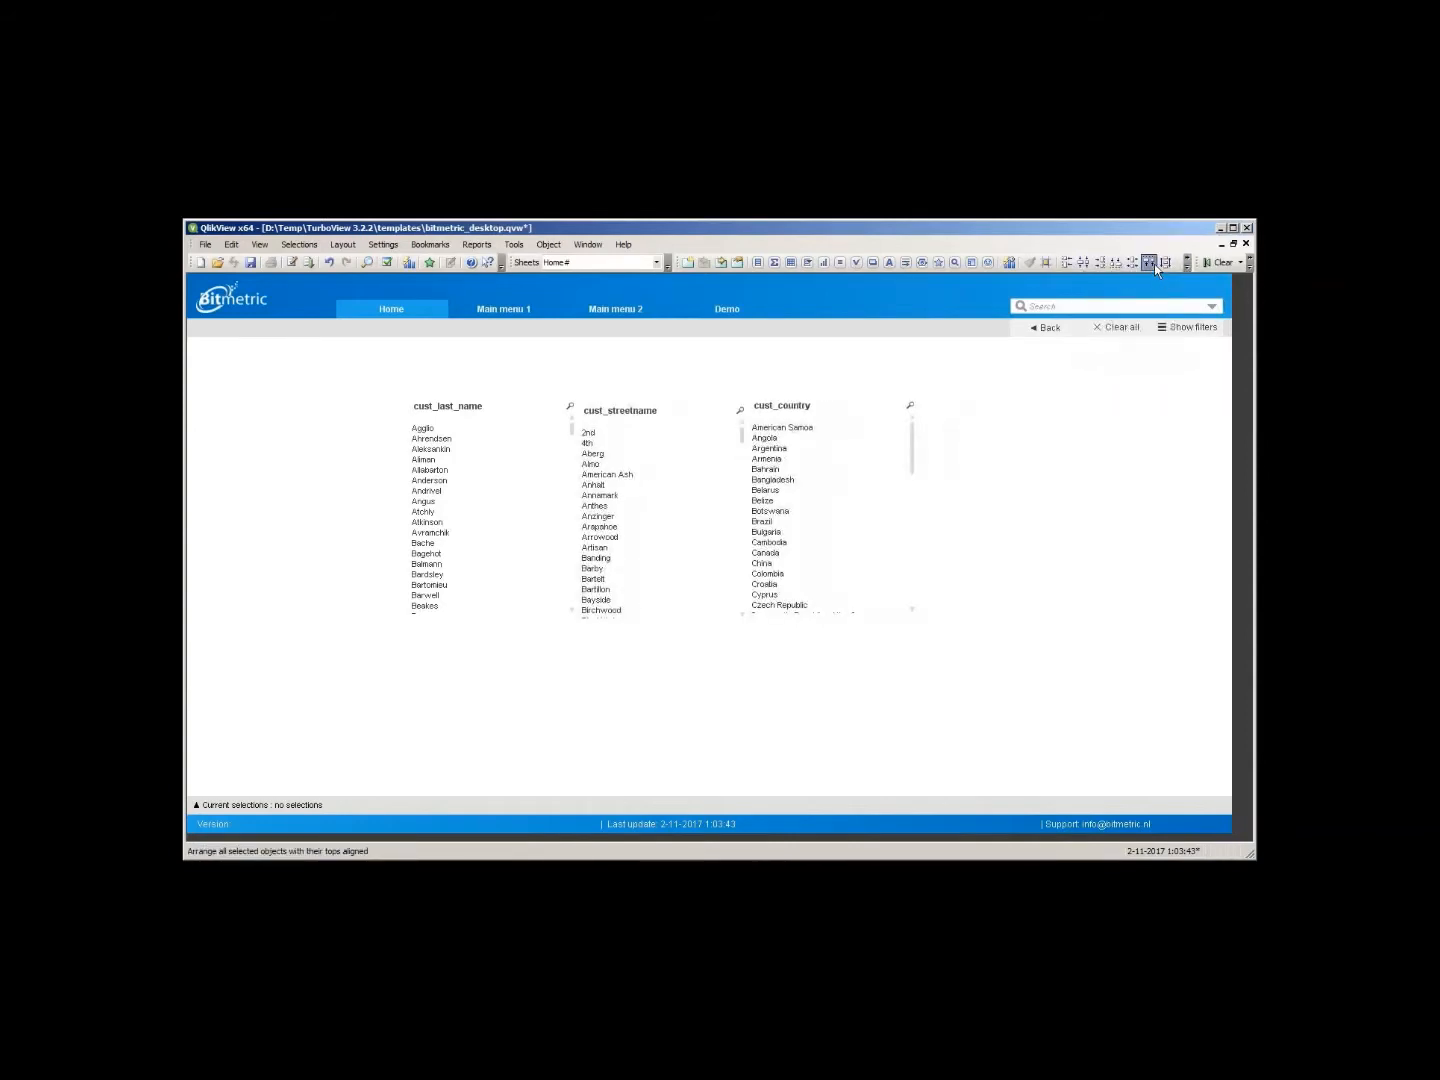
left_click(1104, 504)
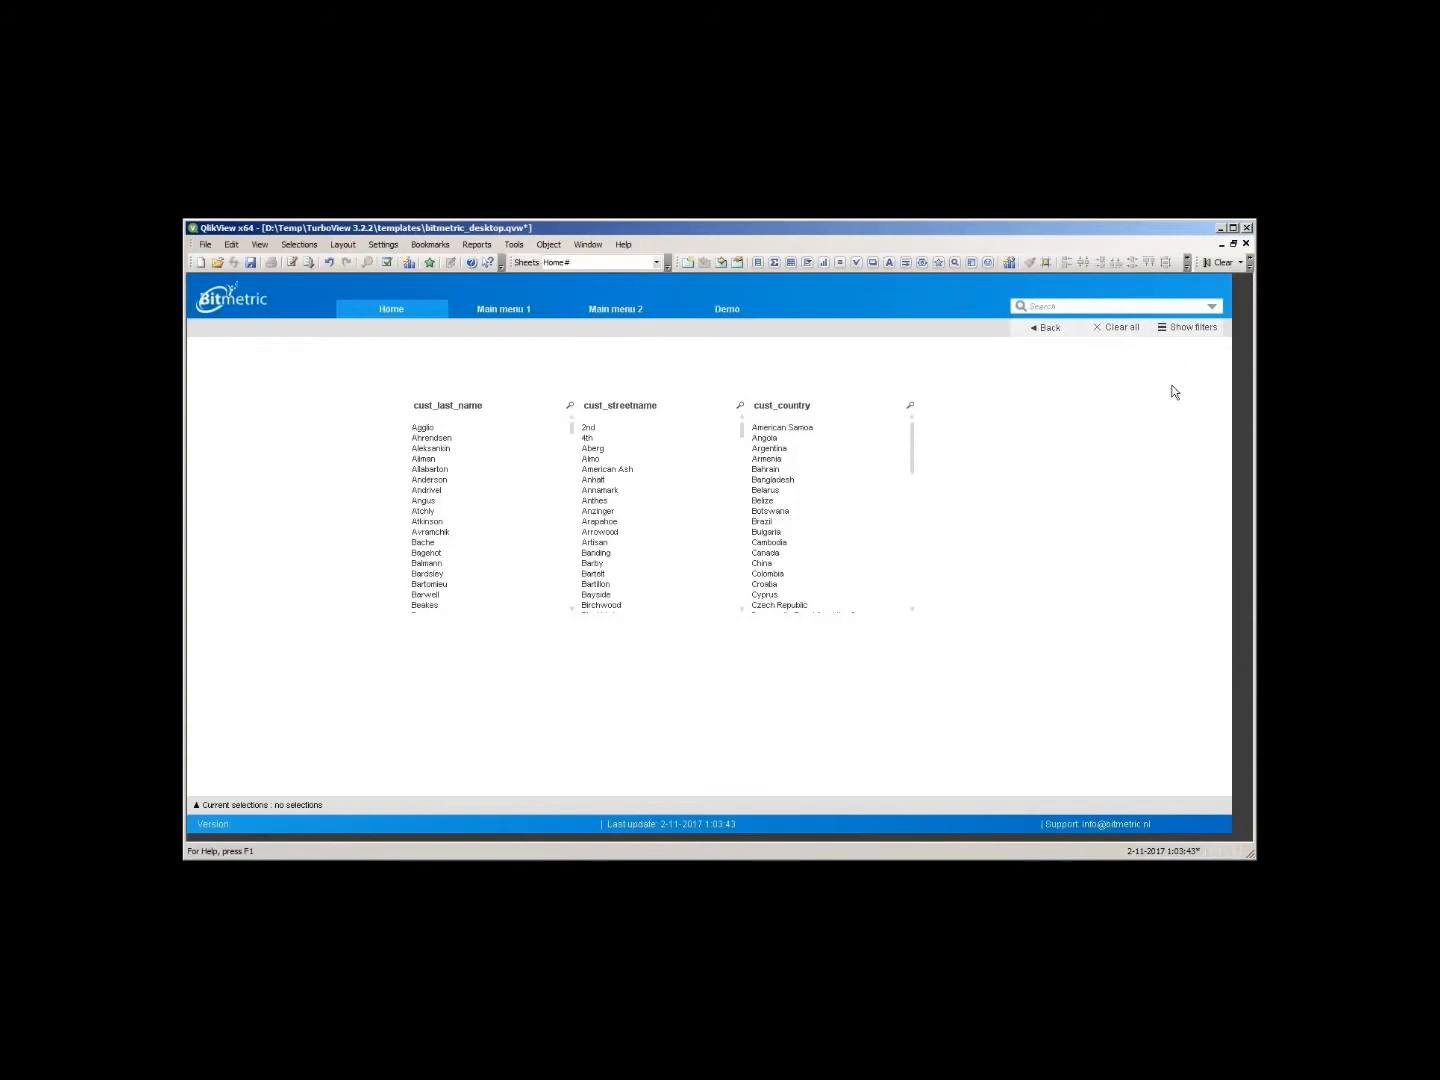
- Toggle the filters panel open and closed to check the layout
left_click(1192, 335)
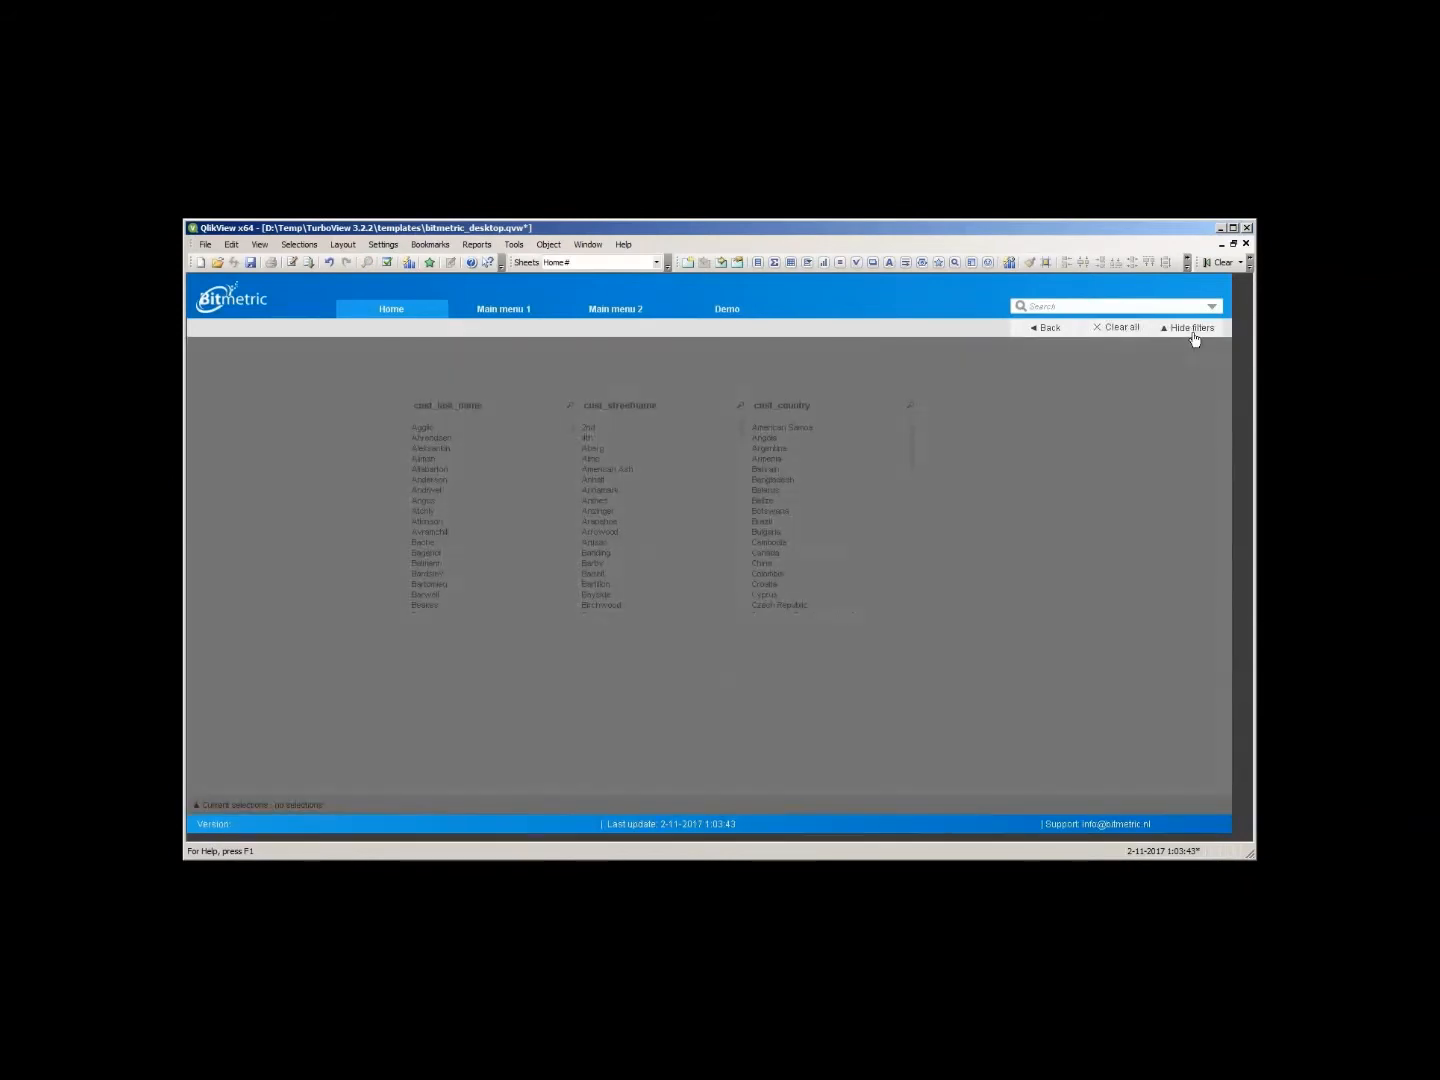
left_click(1193, 331)
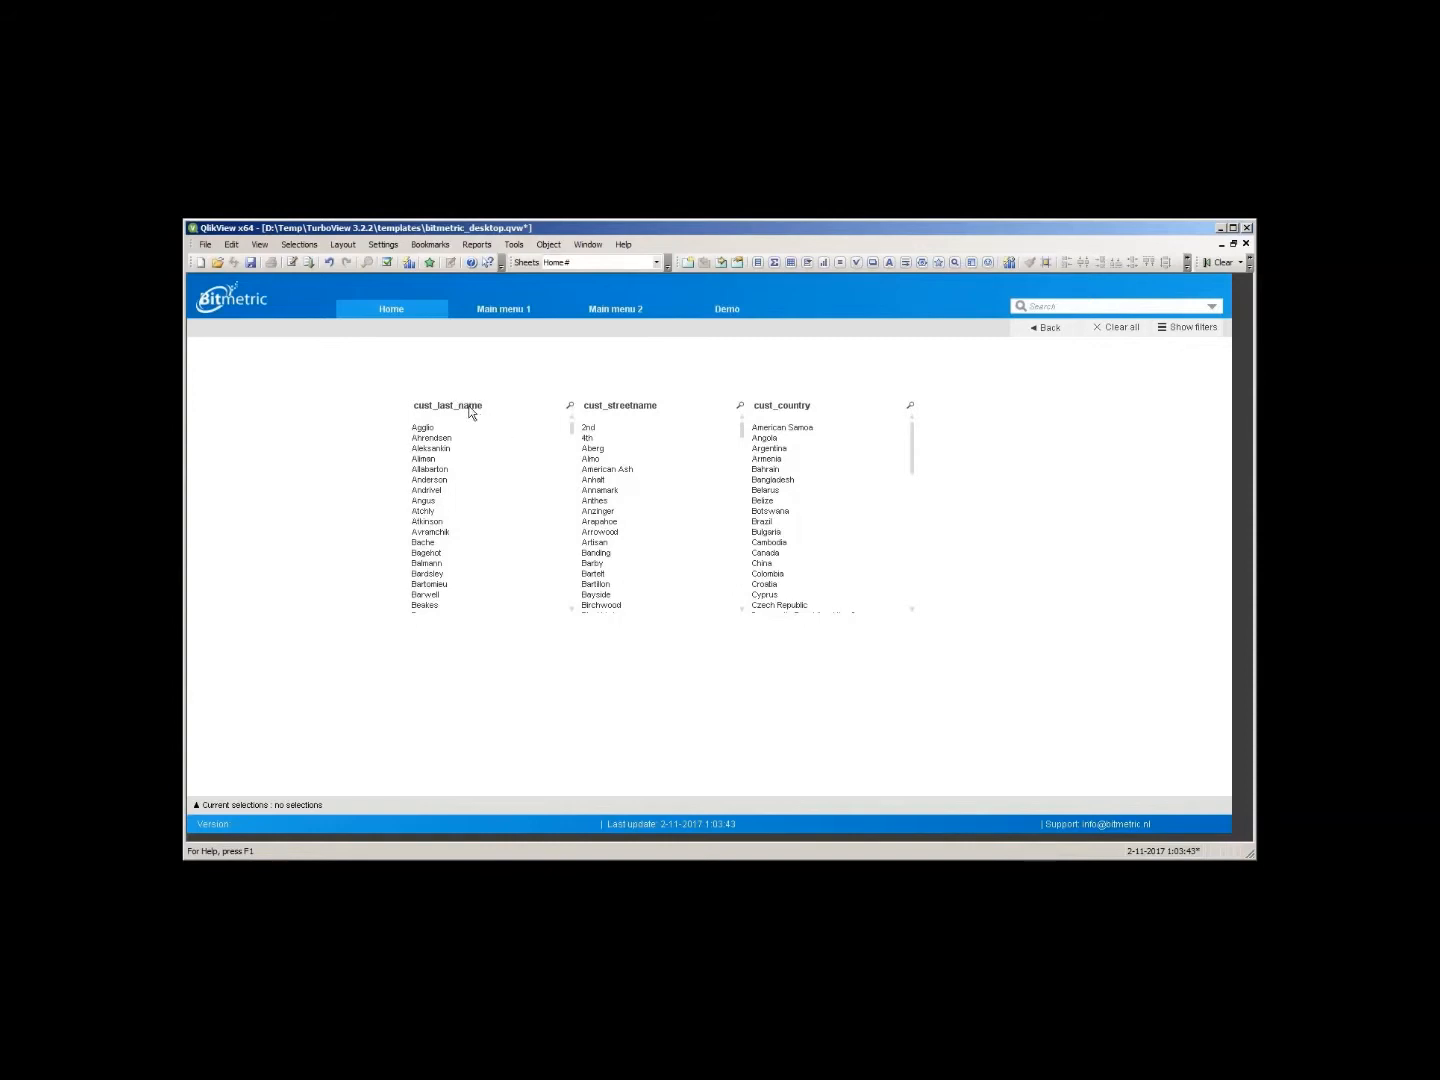
- Set the last name list box's object ID to FP_Lastname
right_click(470, 411)
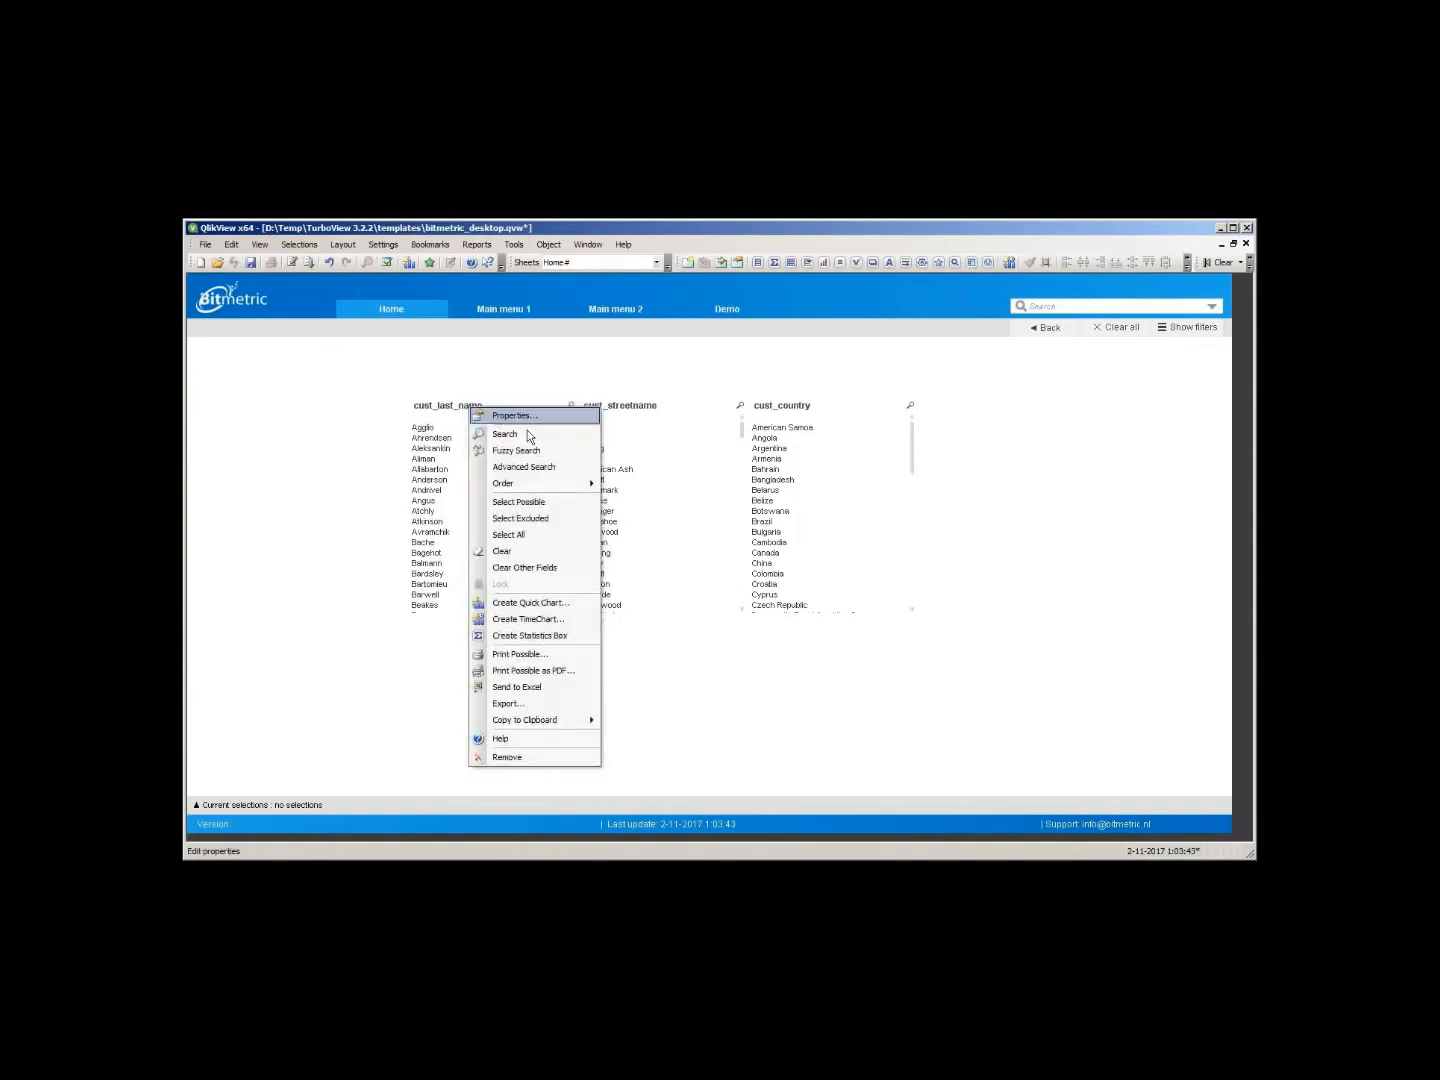
left_click(501, 417)
left_click(507, 370)
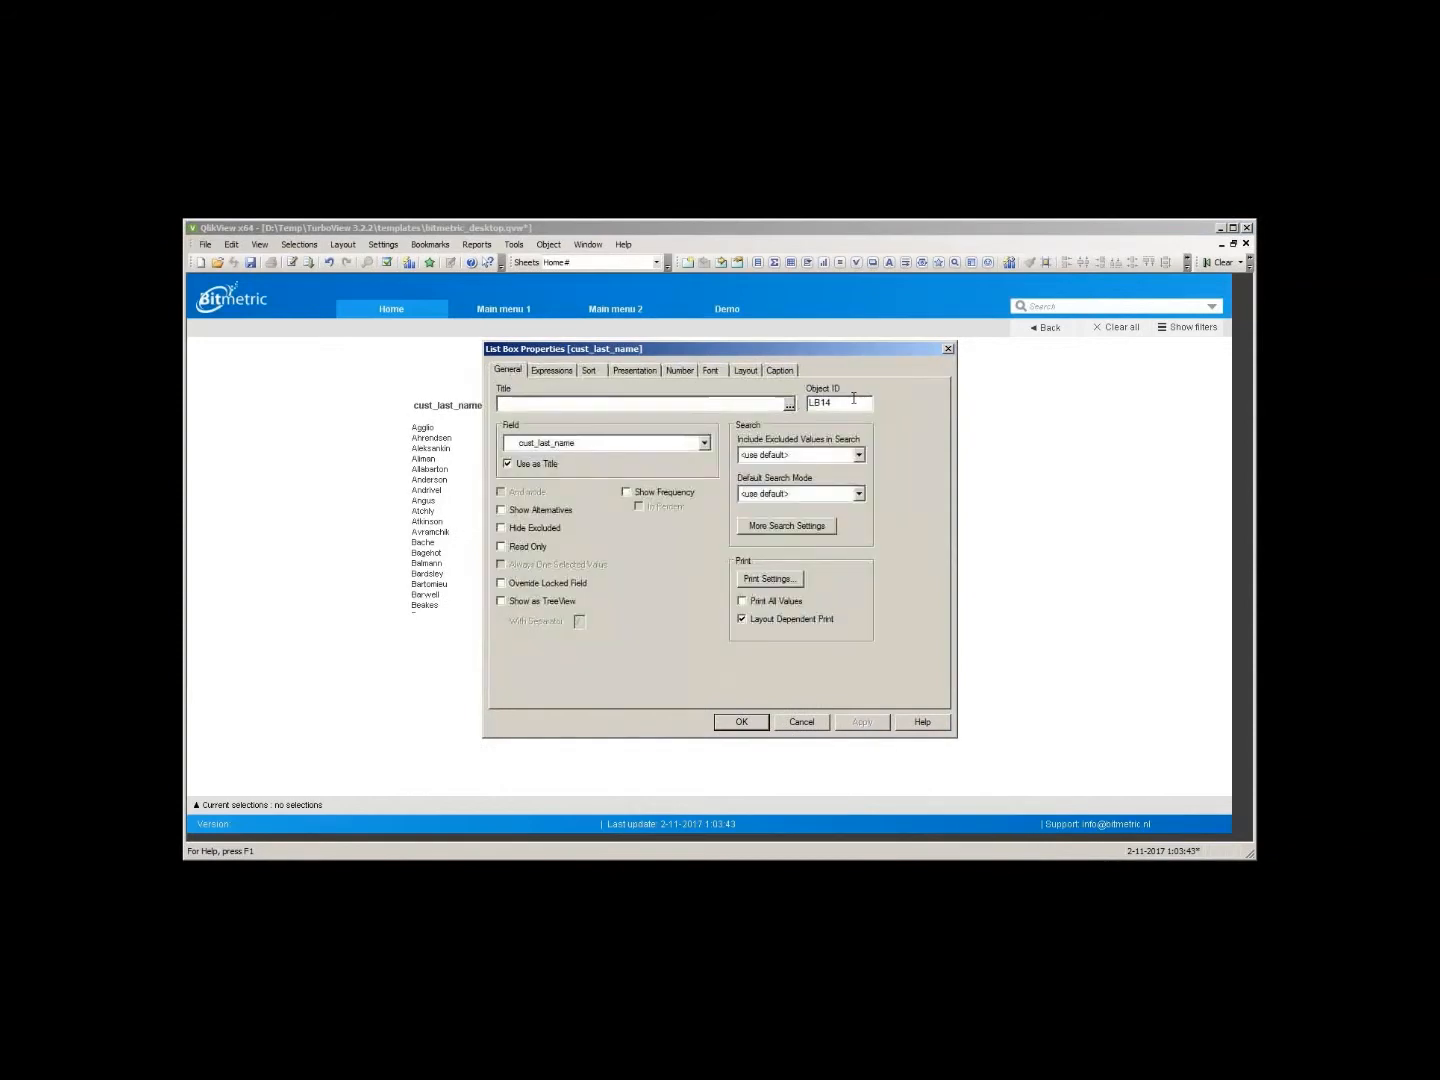
type("FP_Lastname")
key("ctrl+a")
left_click(742, 722)
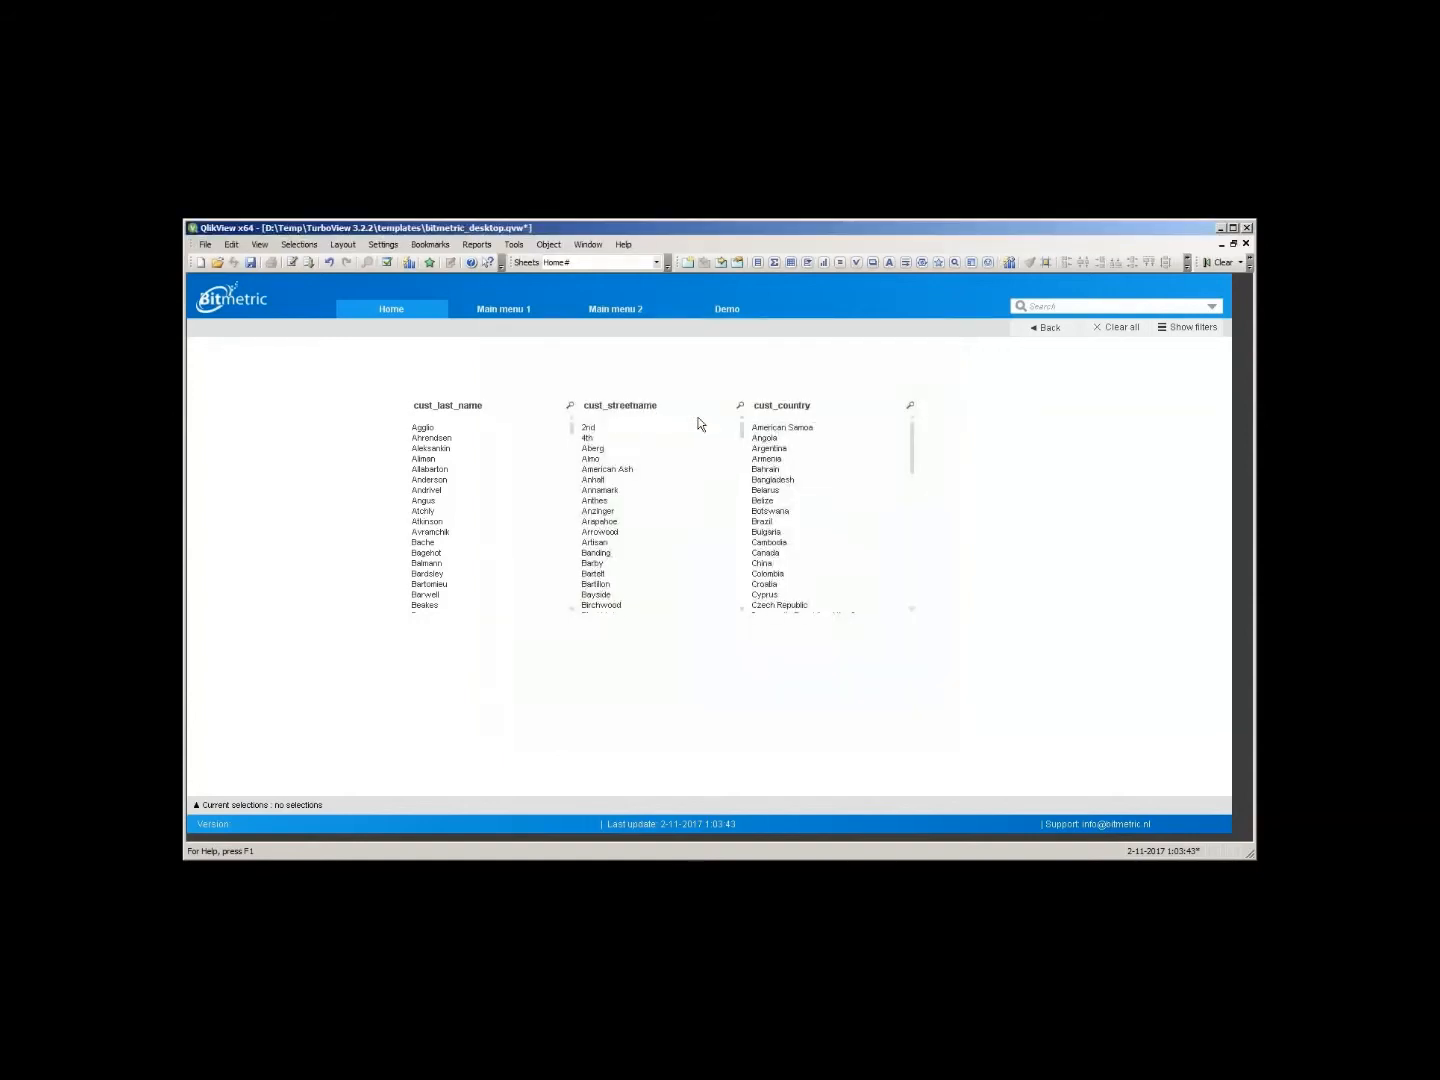
- Set the street name list box's object ID to FP_Street
left_click(711, 406)
key("alt+Return")
key("Tab")
key("Tab")
type("FP_Street")
left_click(735, 728)
- Set the country list box's object ID to FP_Country
left_click(808, 416)
key("alt+Return")
key("Tab")
key("Tab")
type("FP_Coun")
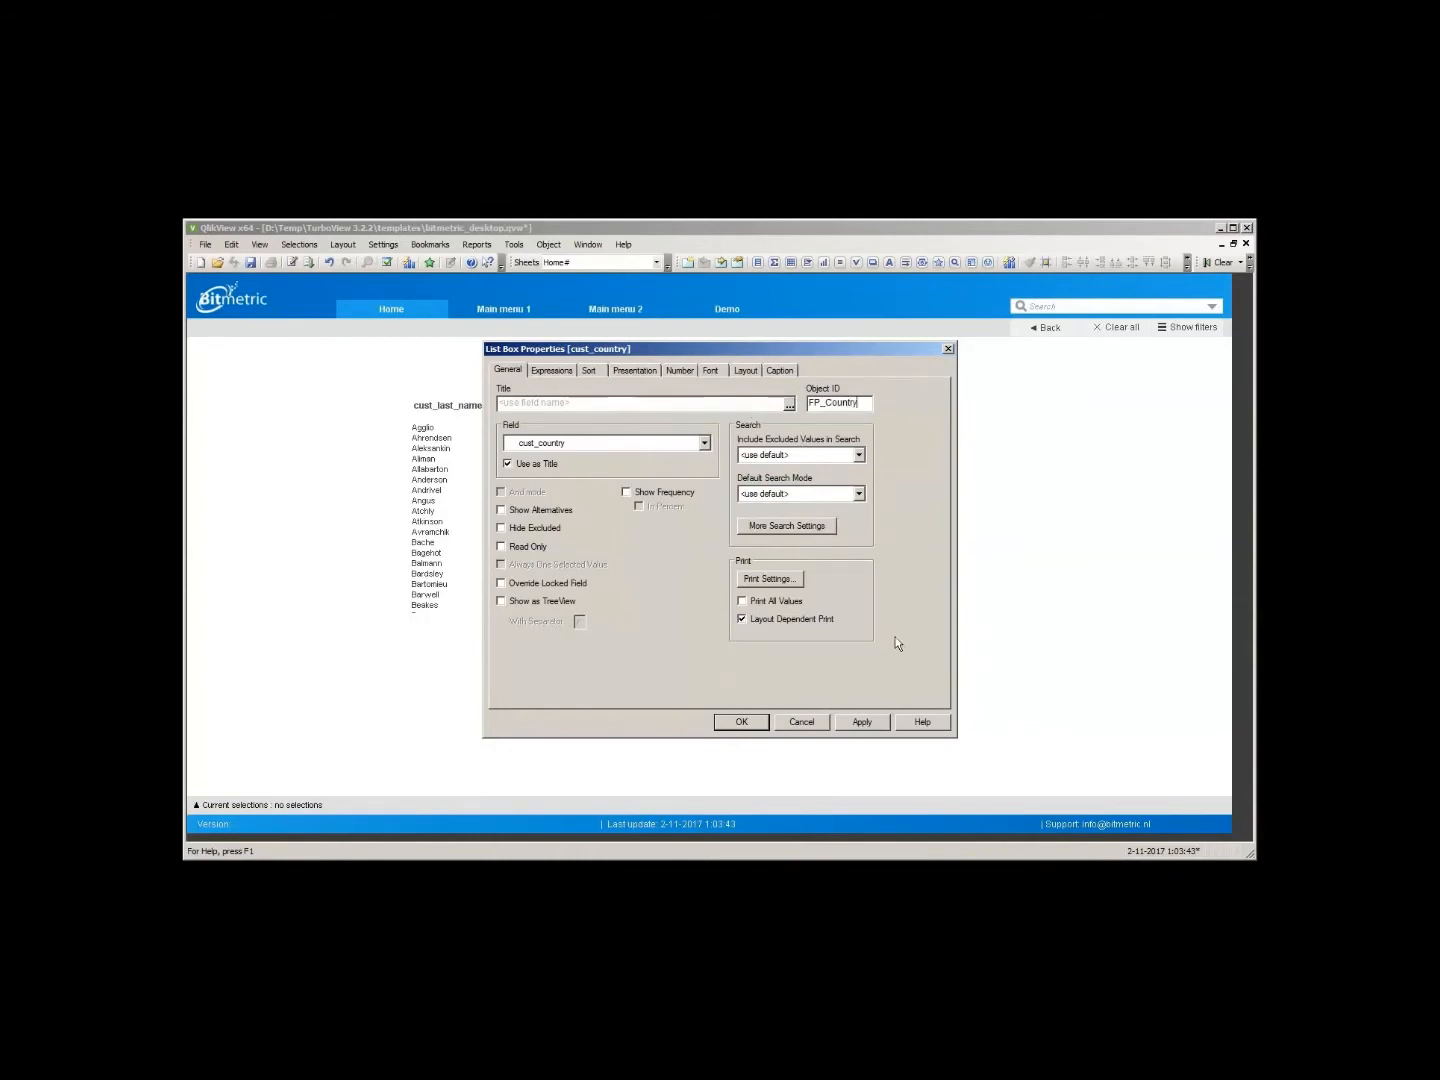
left_click(759, 722)
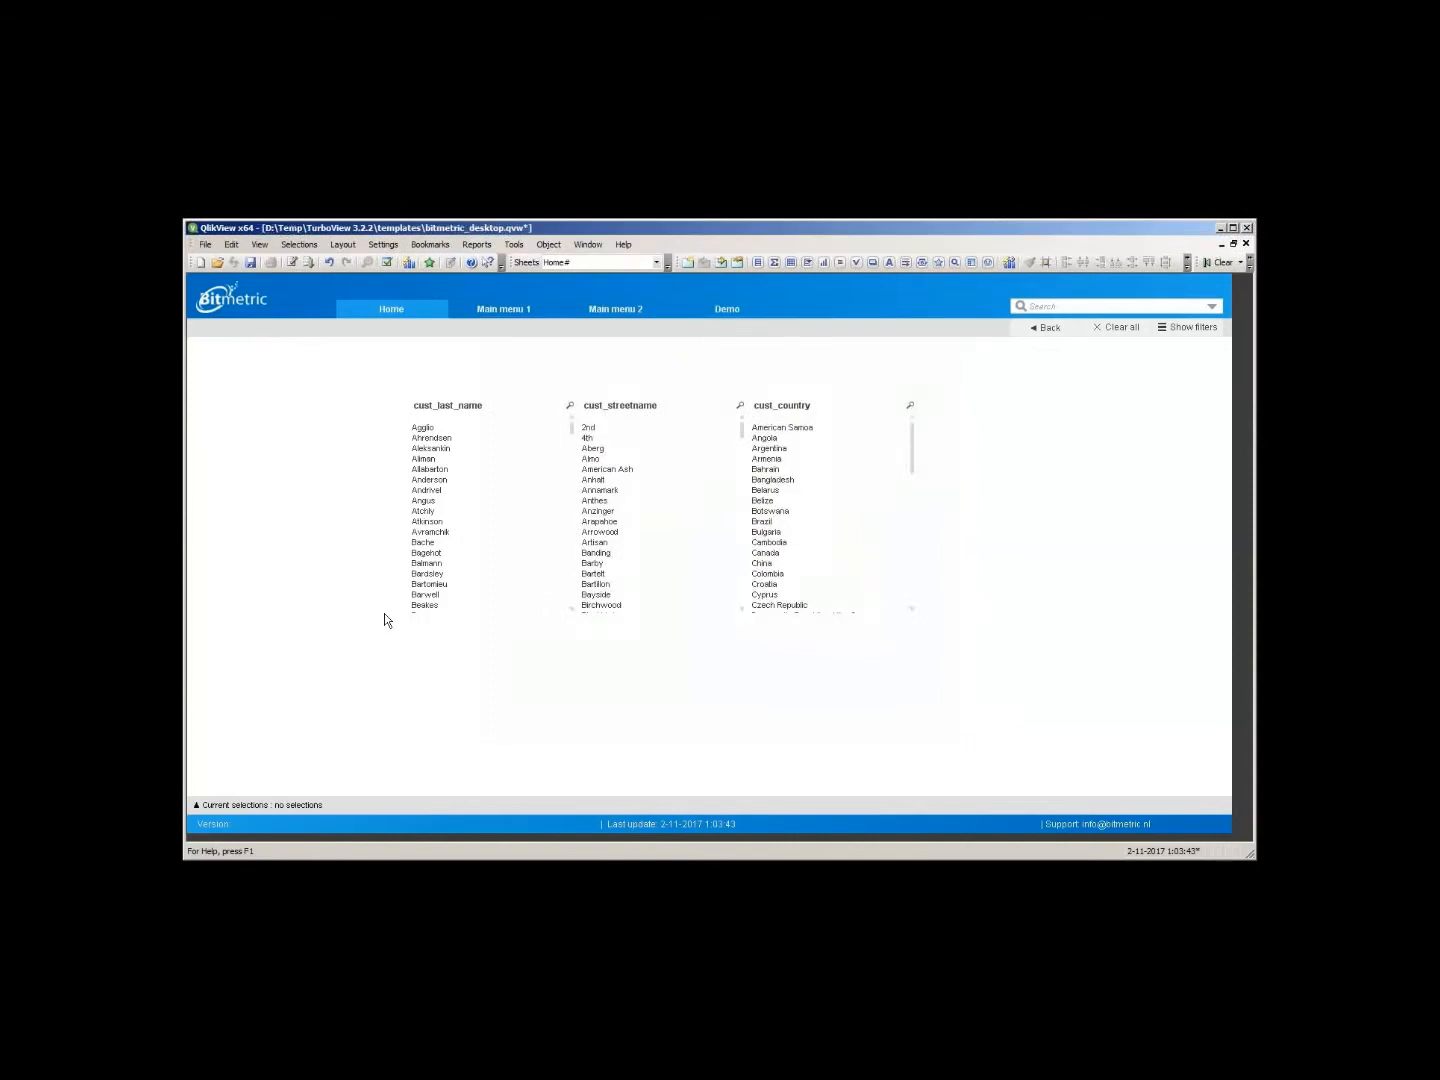
- Start a new line chart on the Home sheet and move past the dimensions page
right_click(288, 554)
mouse_move(364, 593)
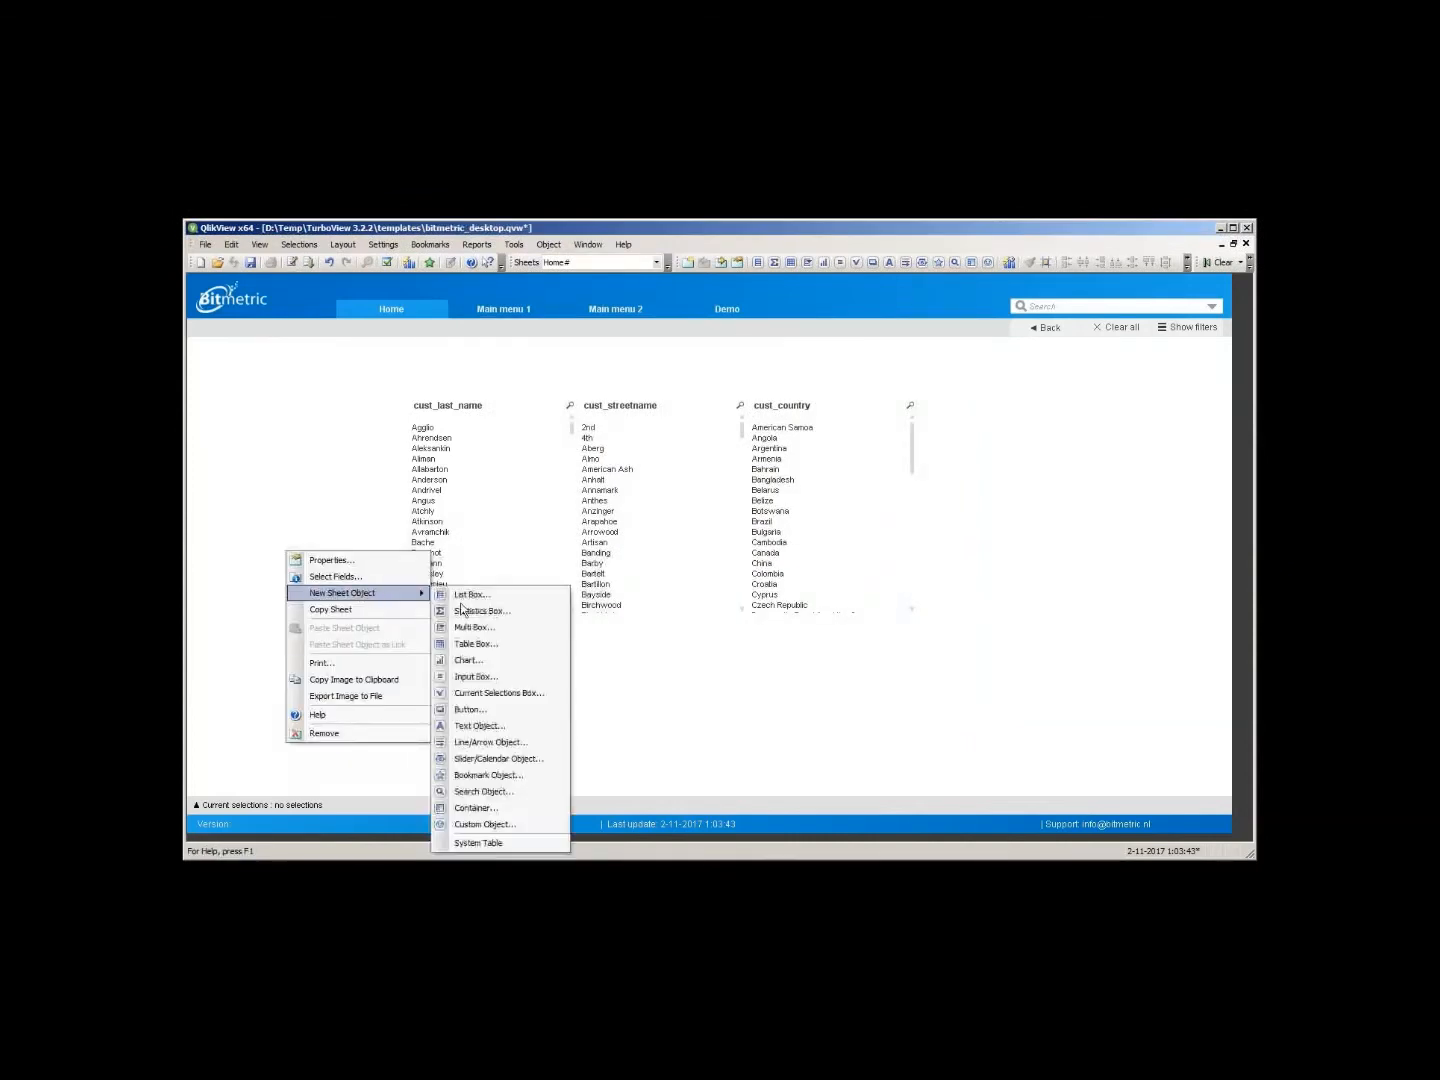
left_click(493, 659)
left_click(572, 550)
left_click(735, 734)
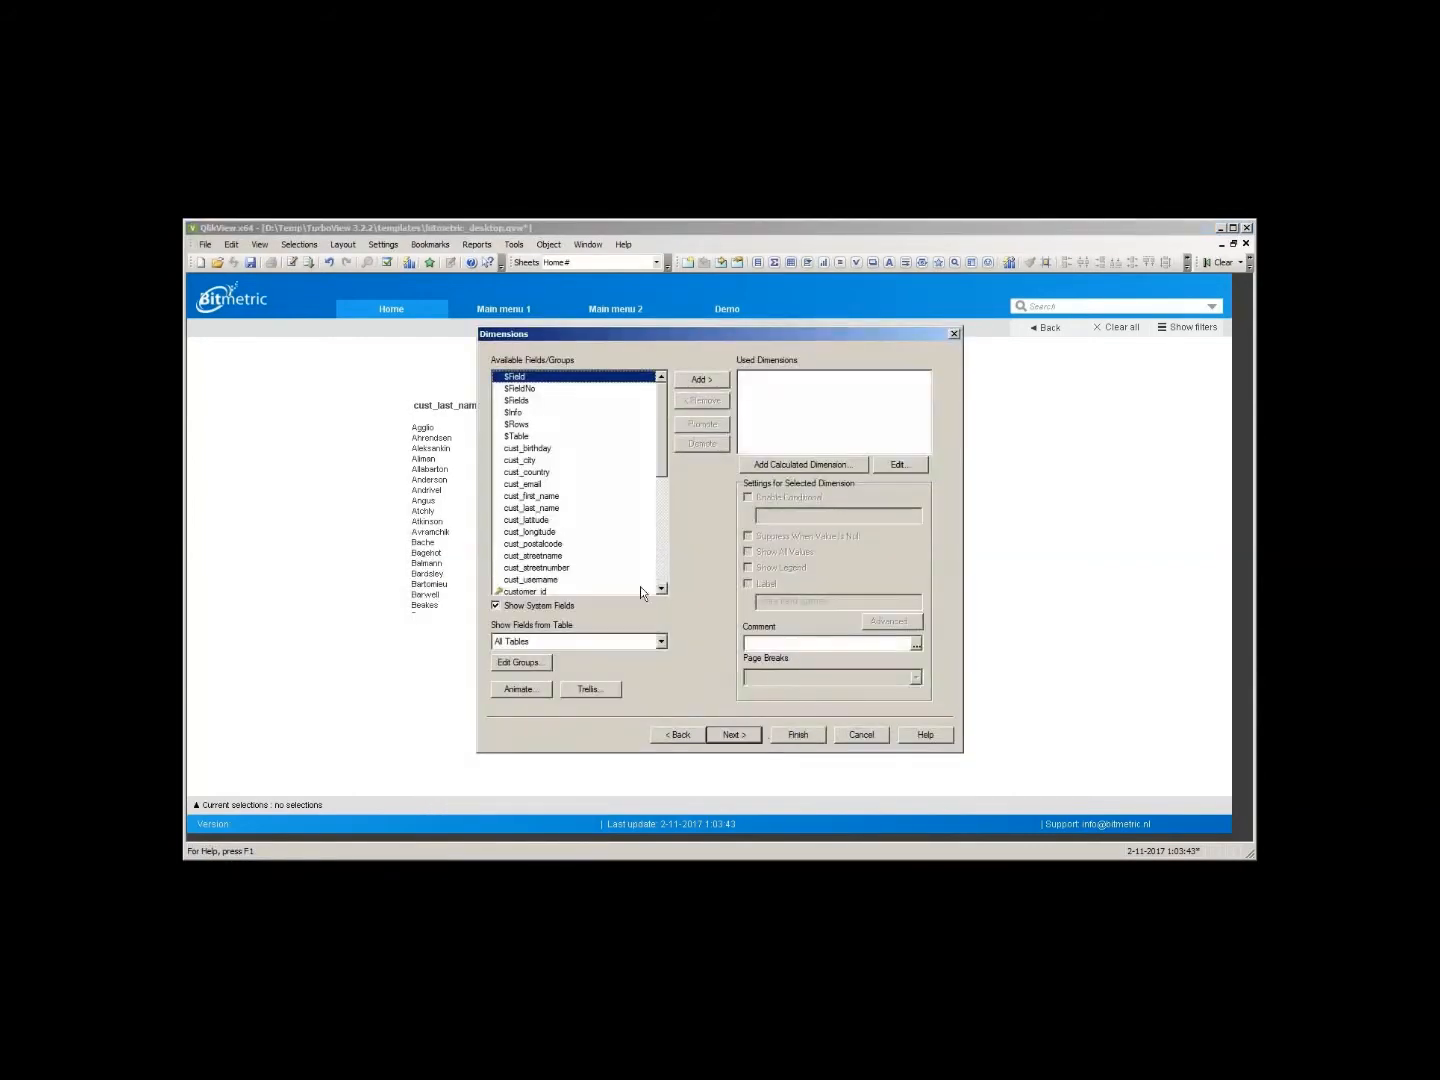
scroll(640, 587, "down", 8)
left_click(540, 581)
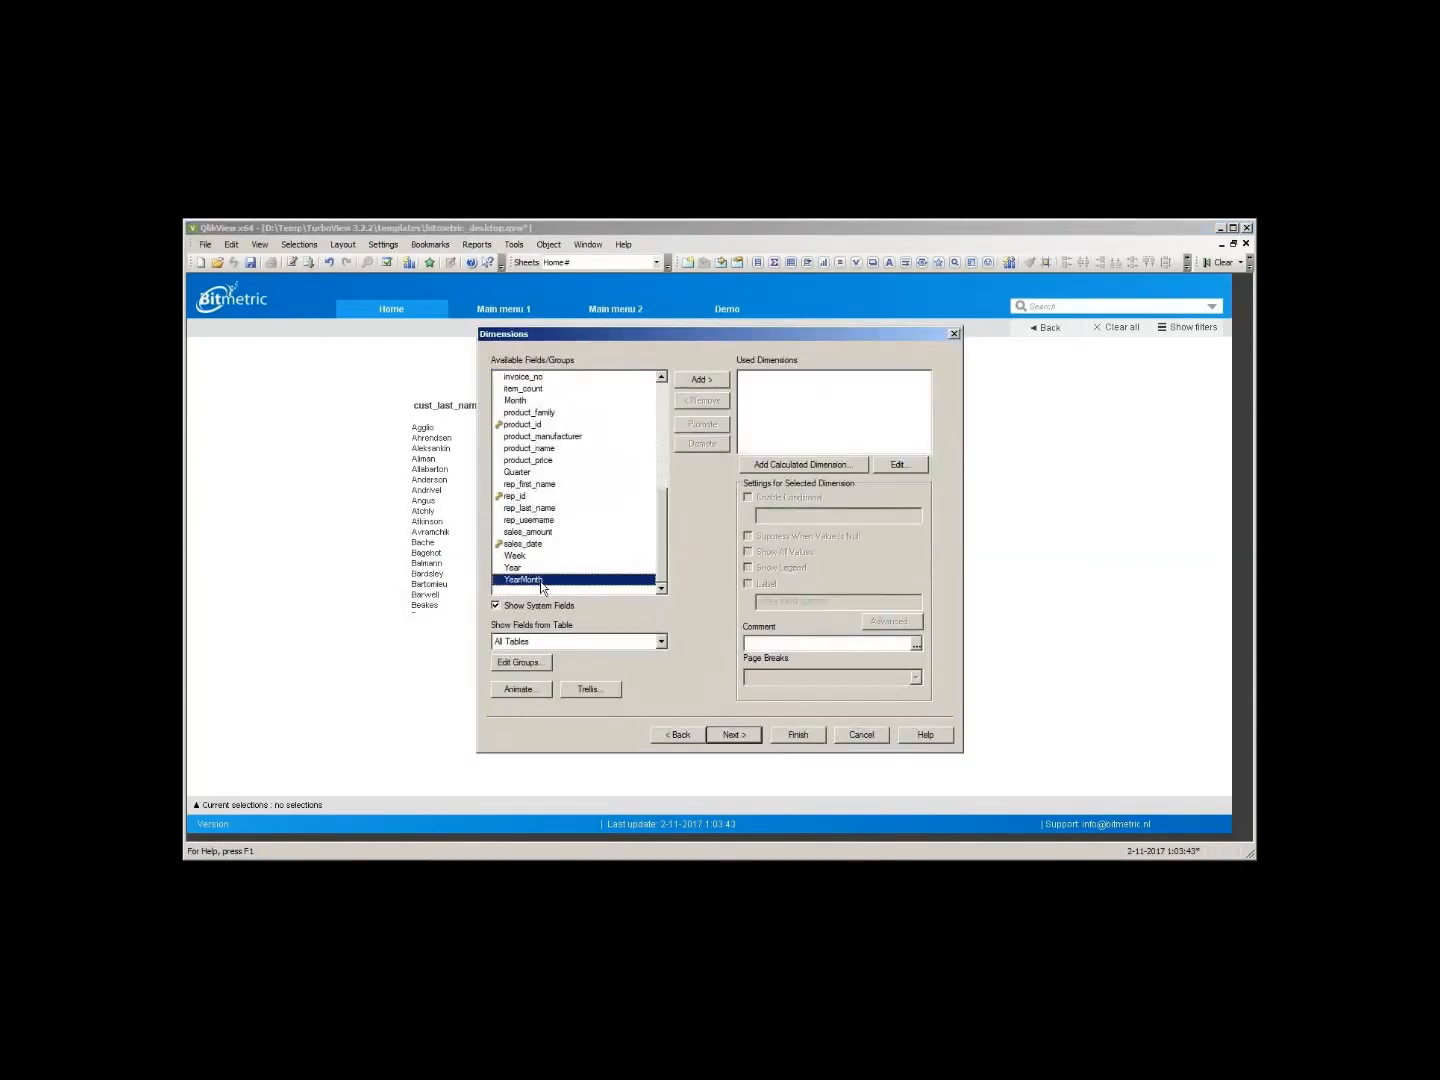
left_click(735, 734)
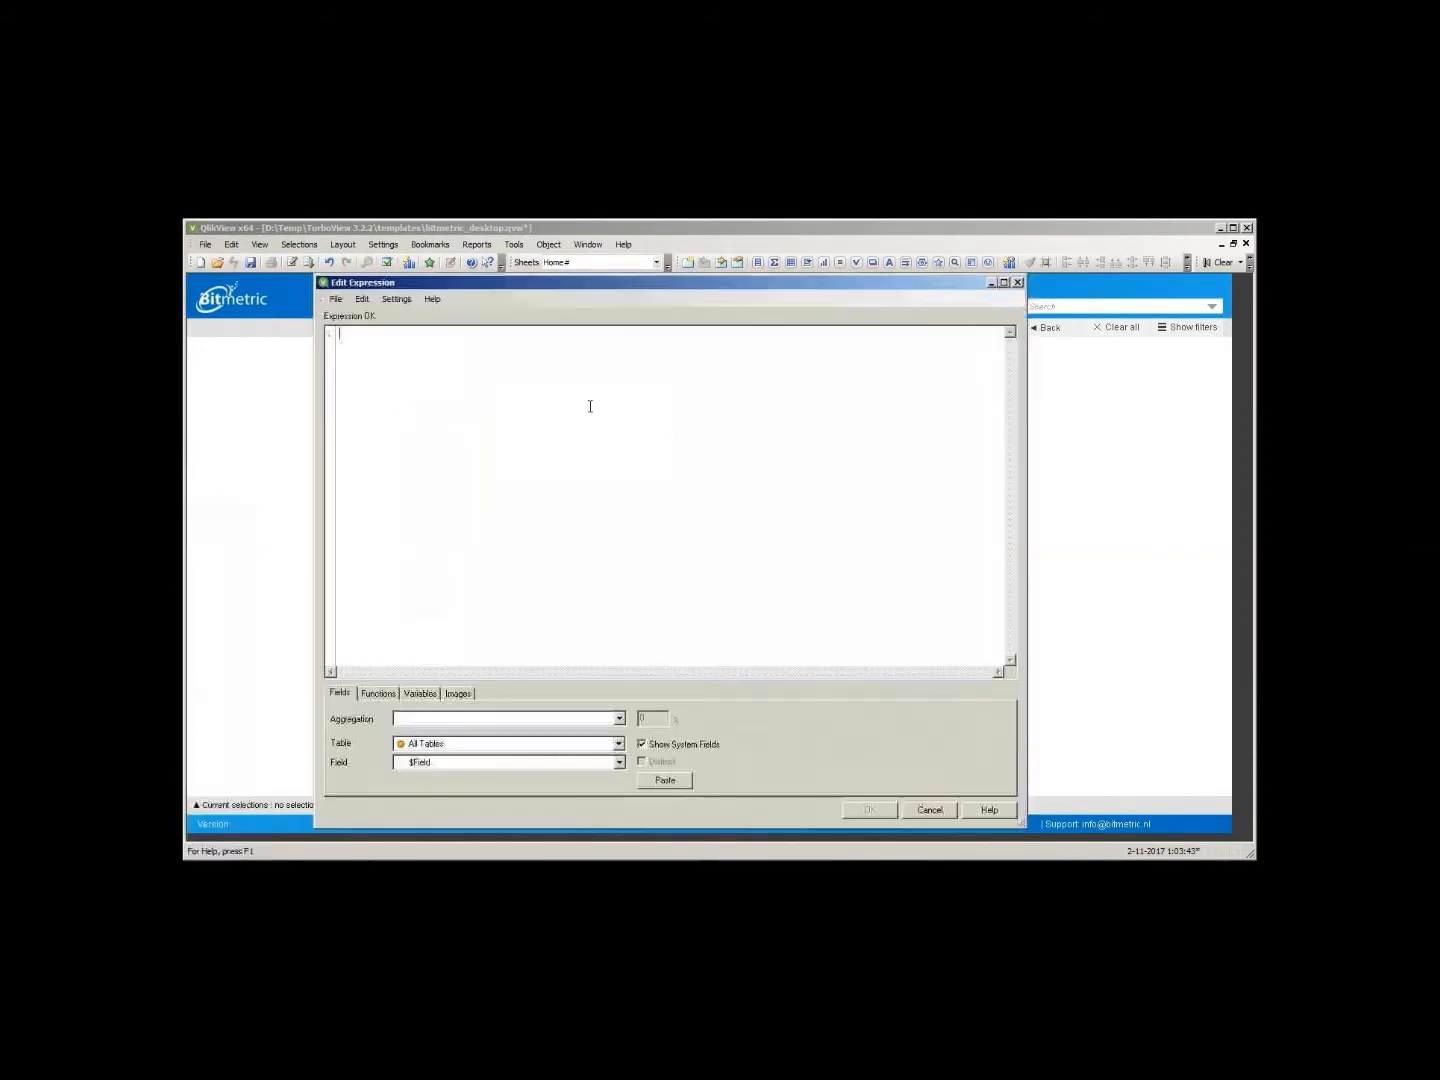
- Give the chart the expression sum(sales_amount) labelled Sales, finish it, and move it higher on the sheet
type("sum(sales_amount)")
left_click(869, 810)
type("Sales")
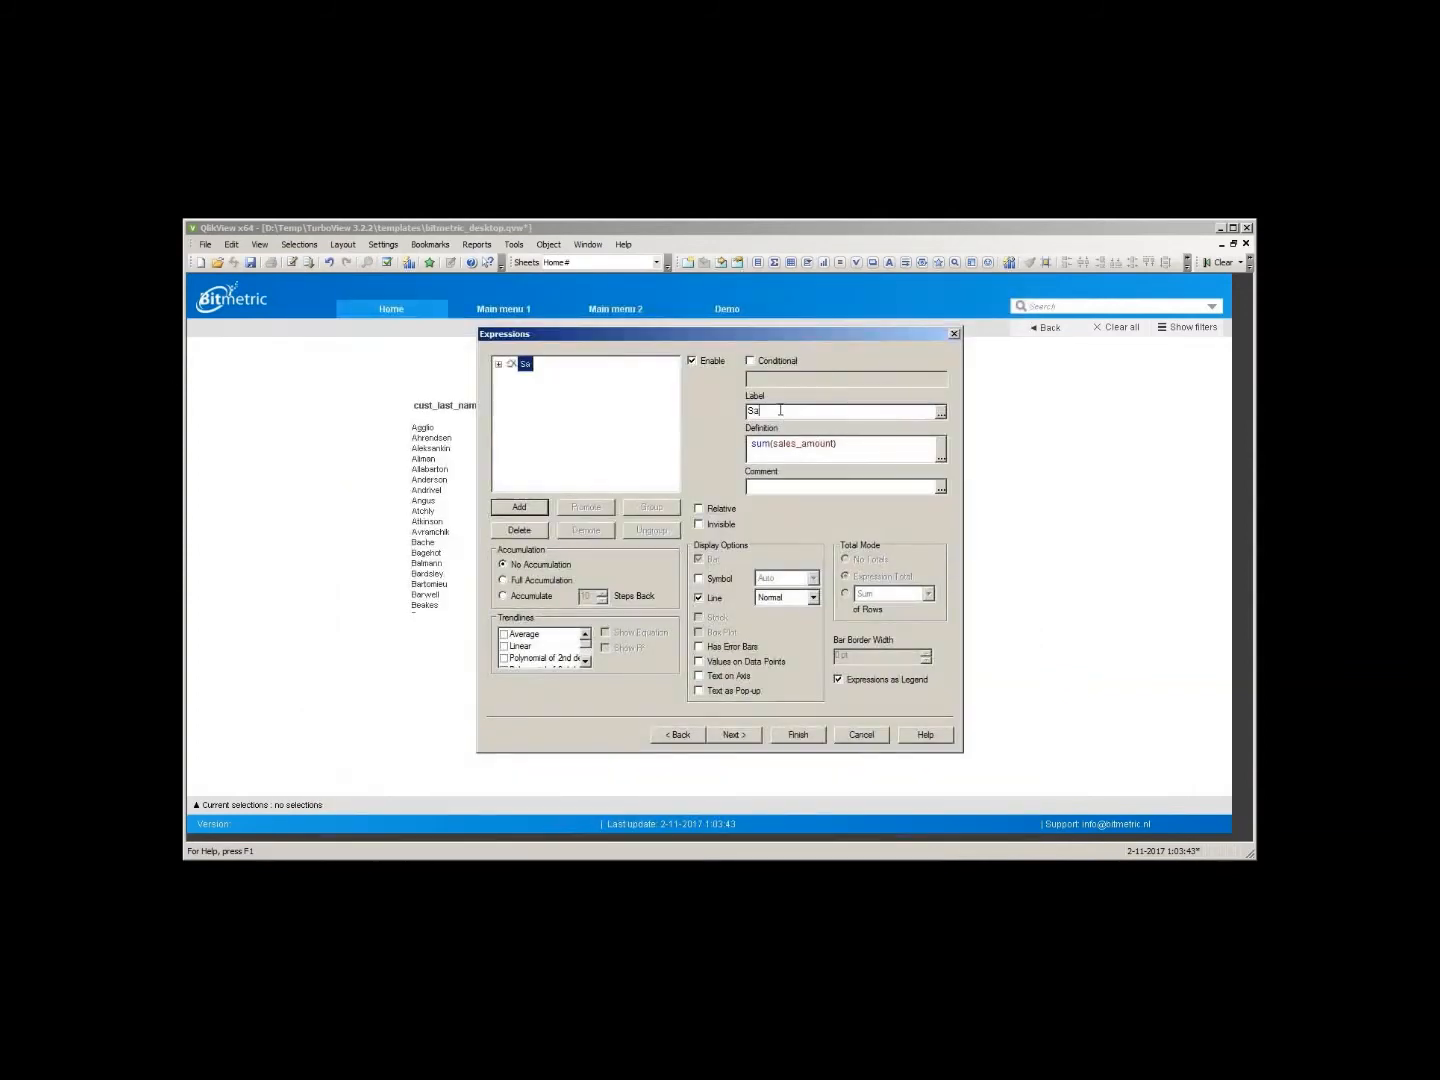
left_click(802, 735)
left_click_drag(313, 561, 307, 435)
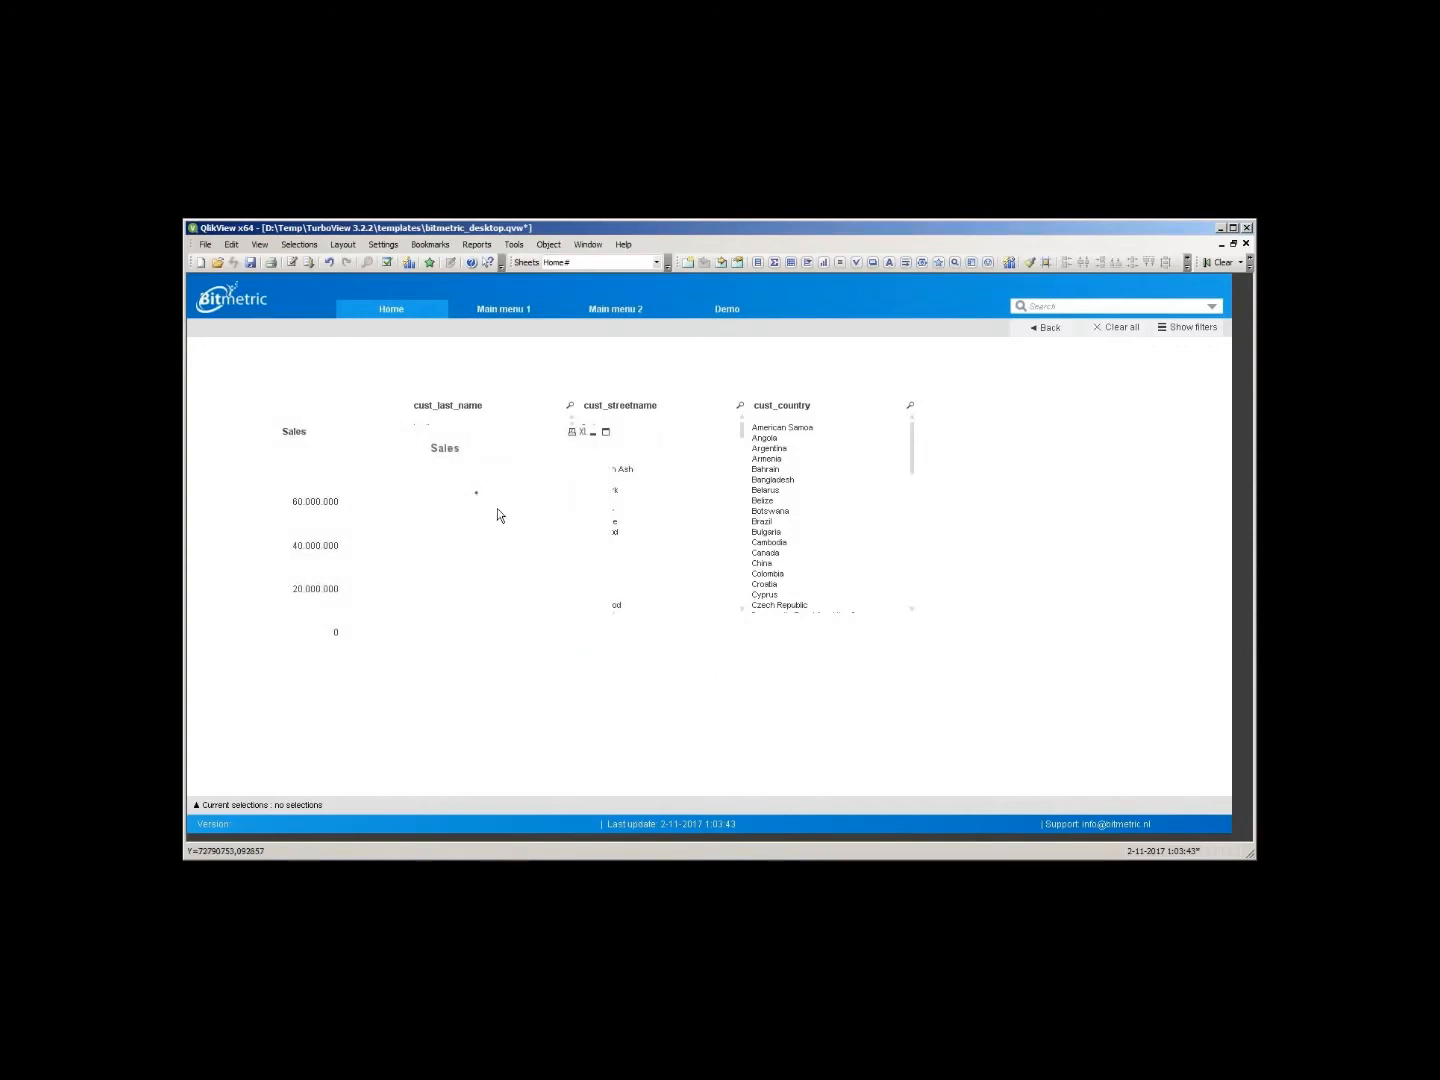
- Add YearMonth as the Sales chart's dimension
key("alt+Return")
left_click(584, 364)
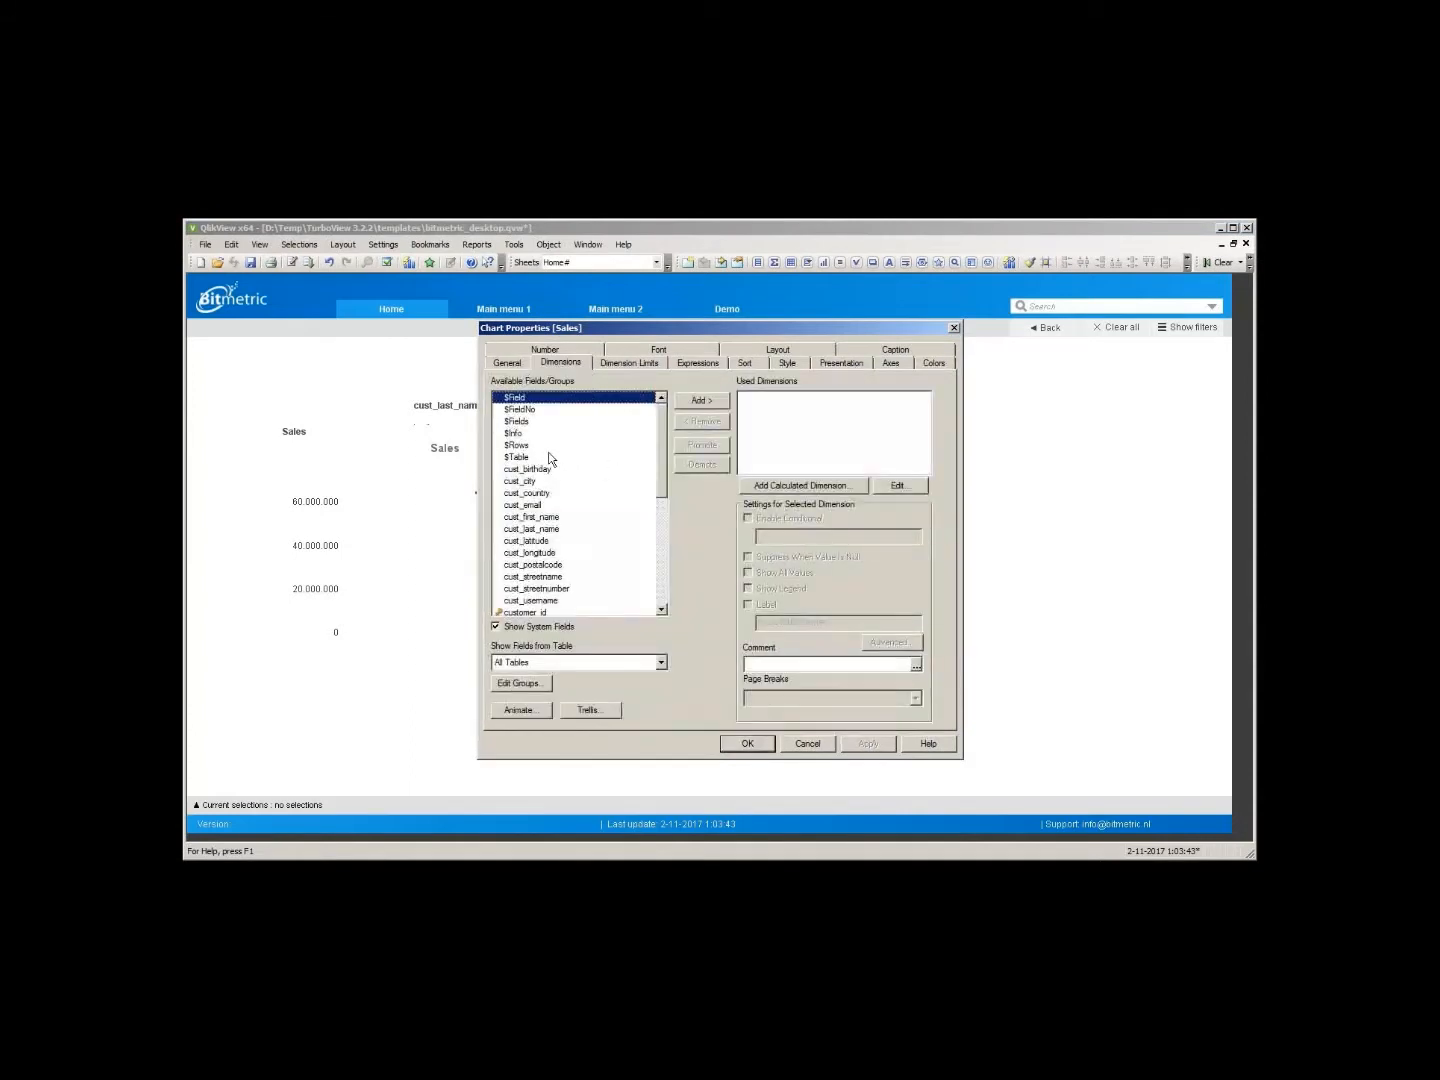
left_click_drag(662, 468, 668, 605)
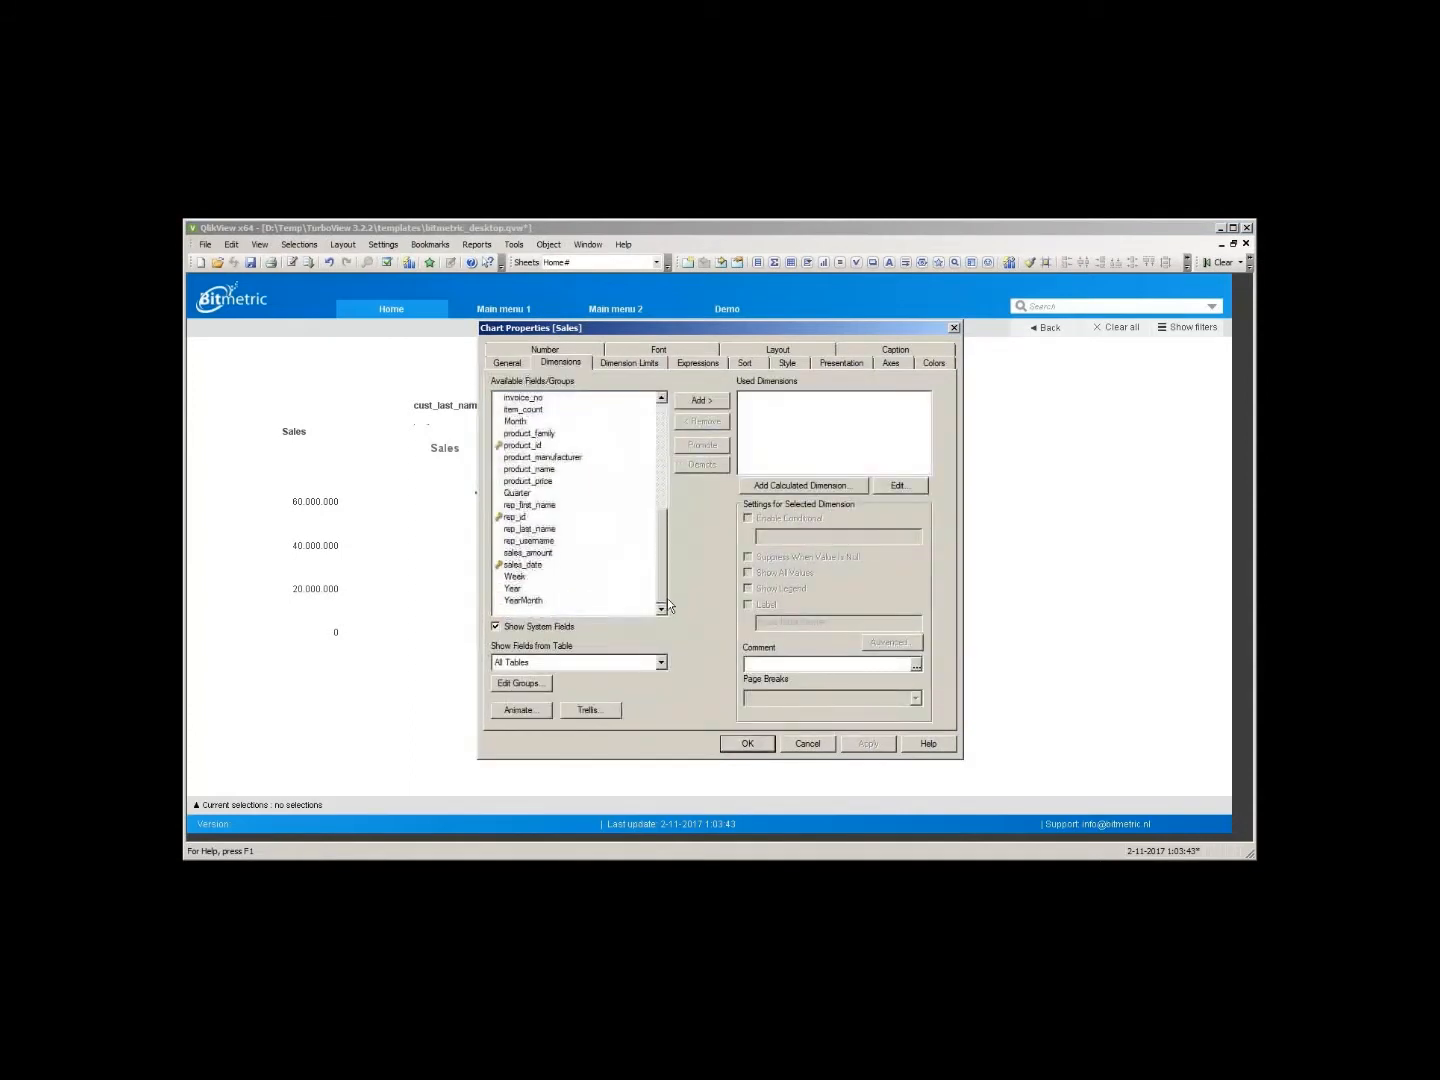
double_click(521, 600)
left_click(749, 744)
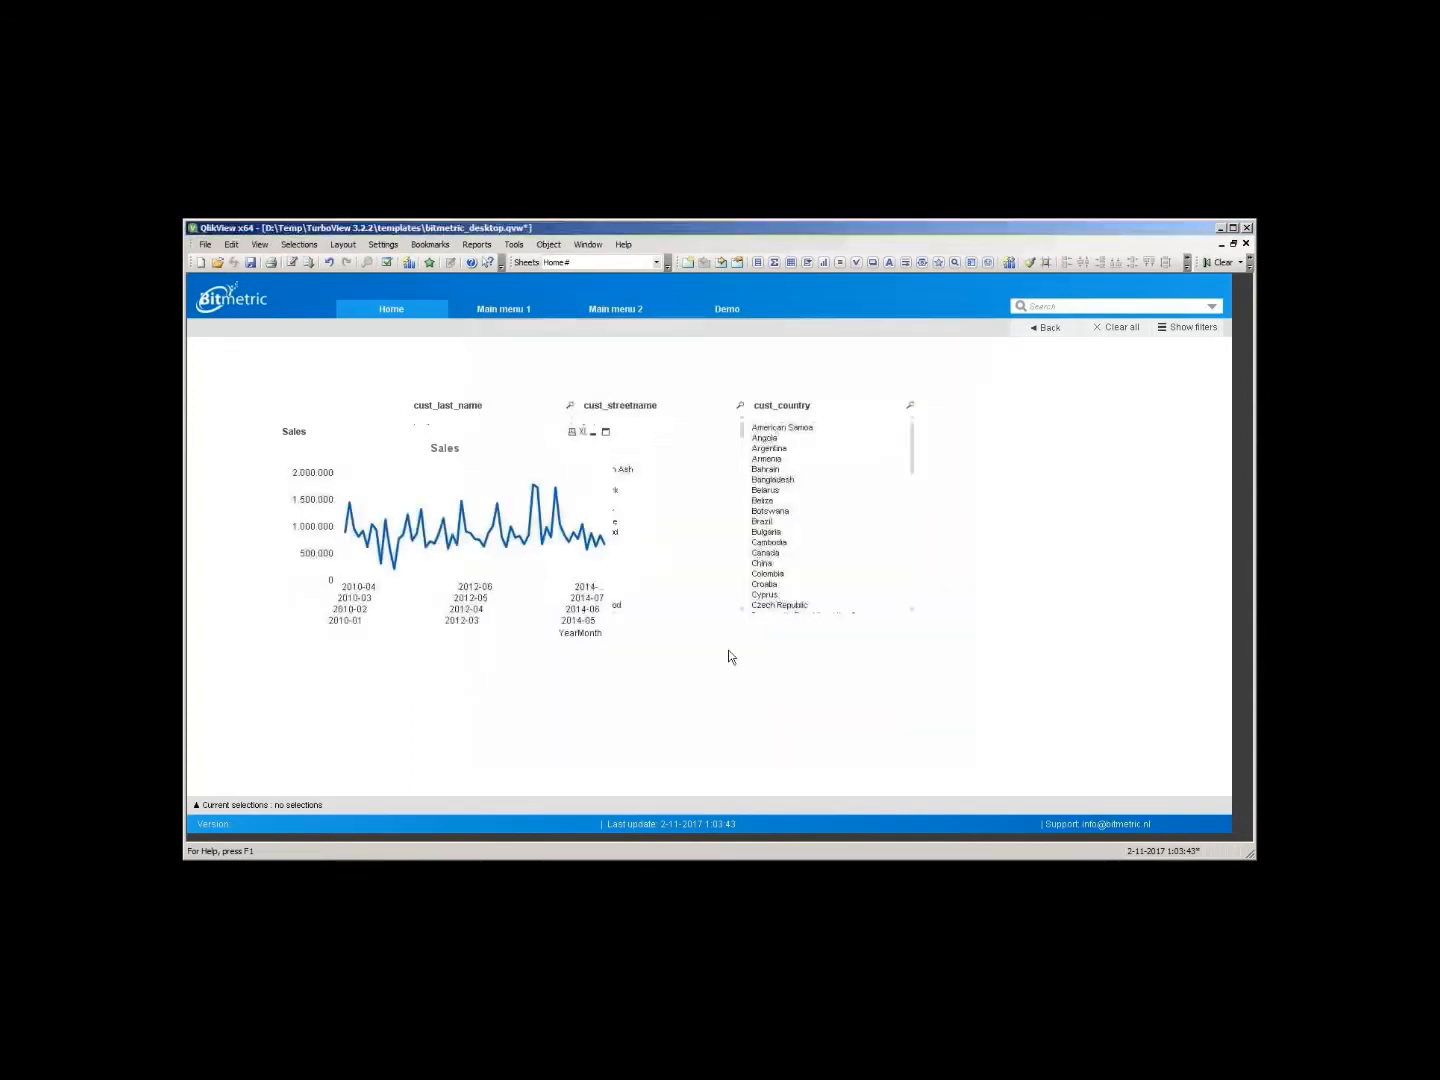
- Widen the Sales chart across the sheet and bring the three list boxes back to the front
left_click_drag(604, 627, 1126, 627)
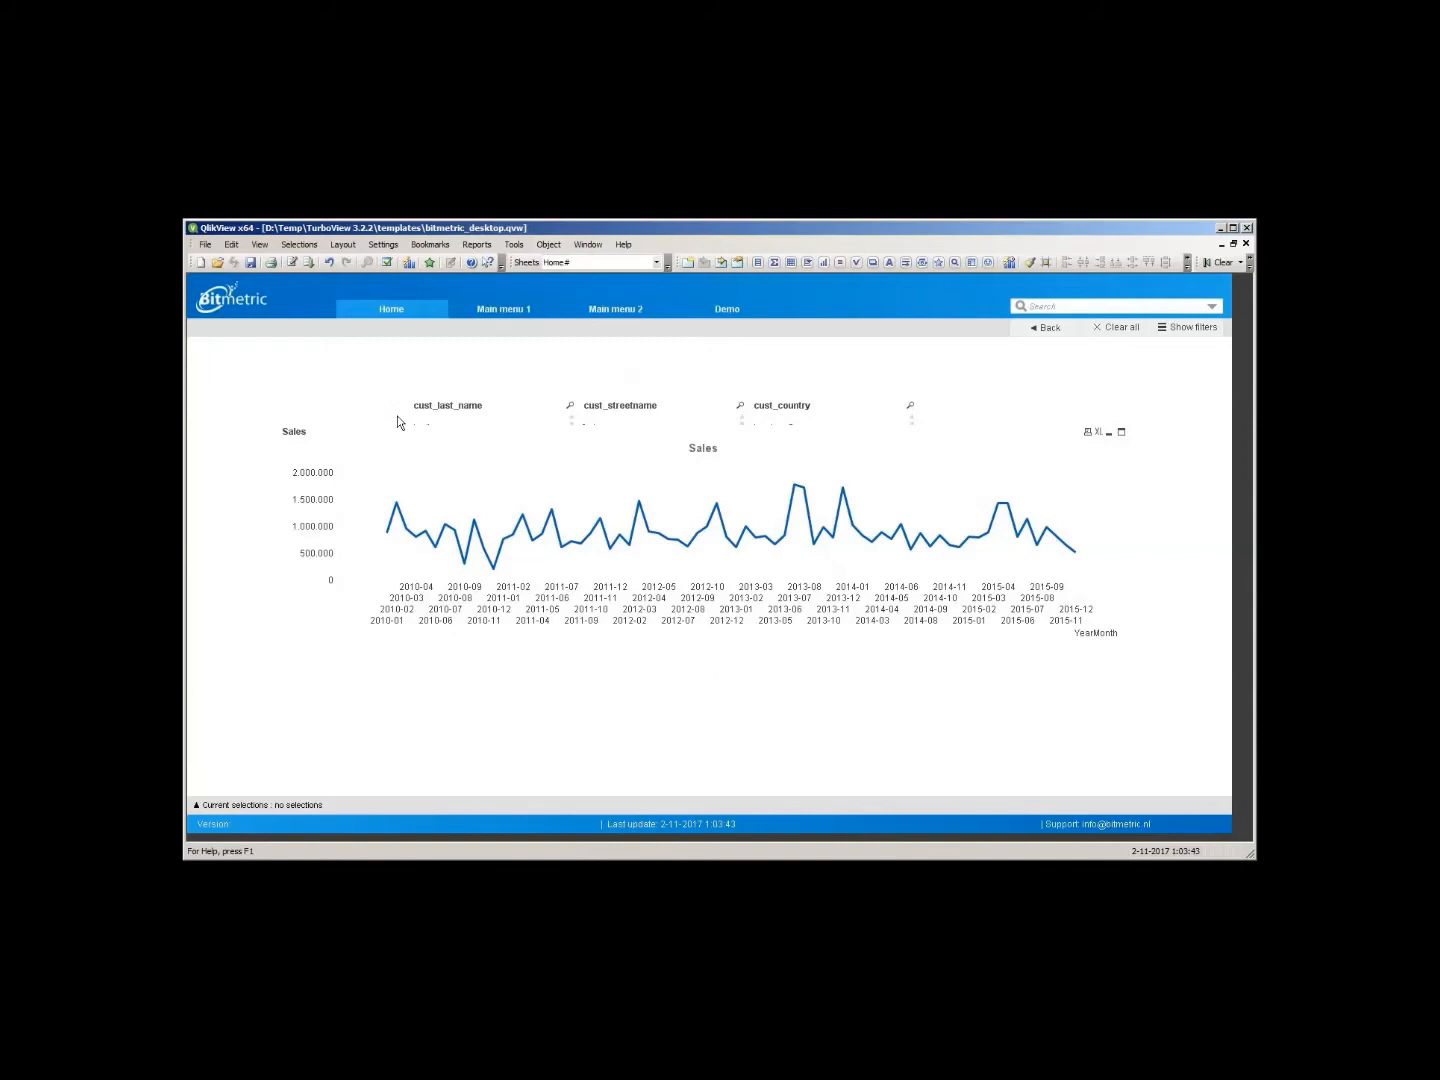
left_click(480, 406)
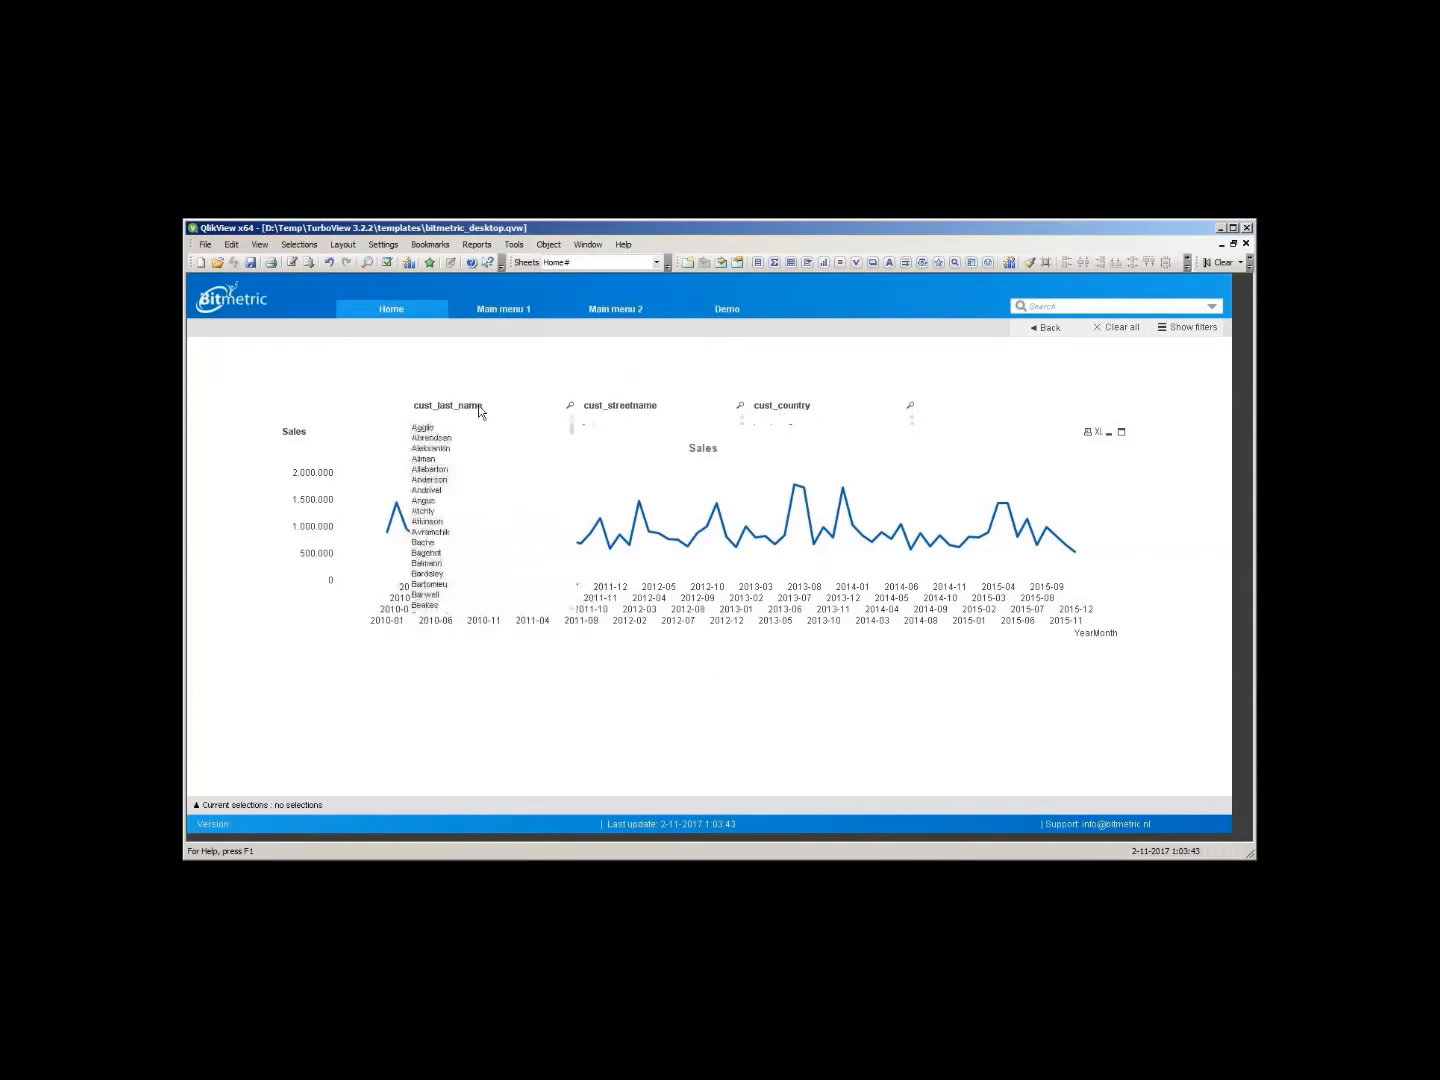
left_click(607, 408)
left_click(813, 408)
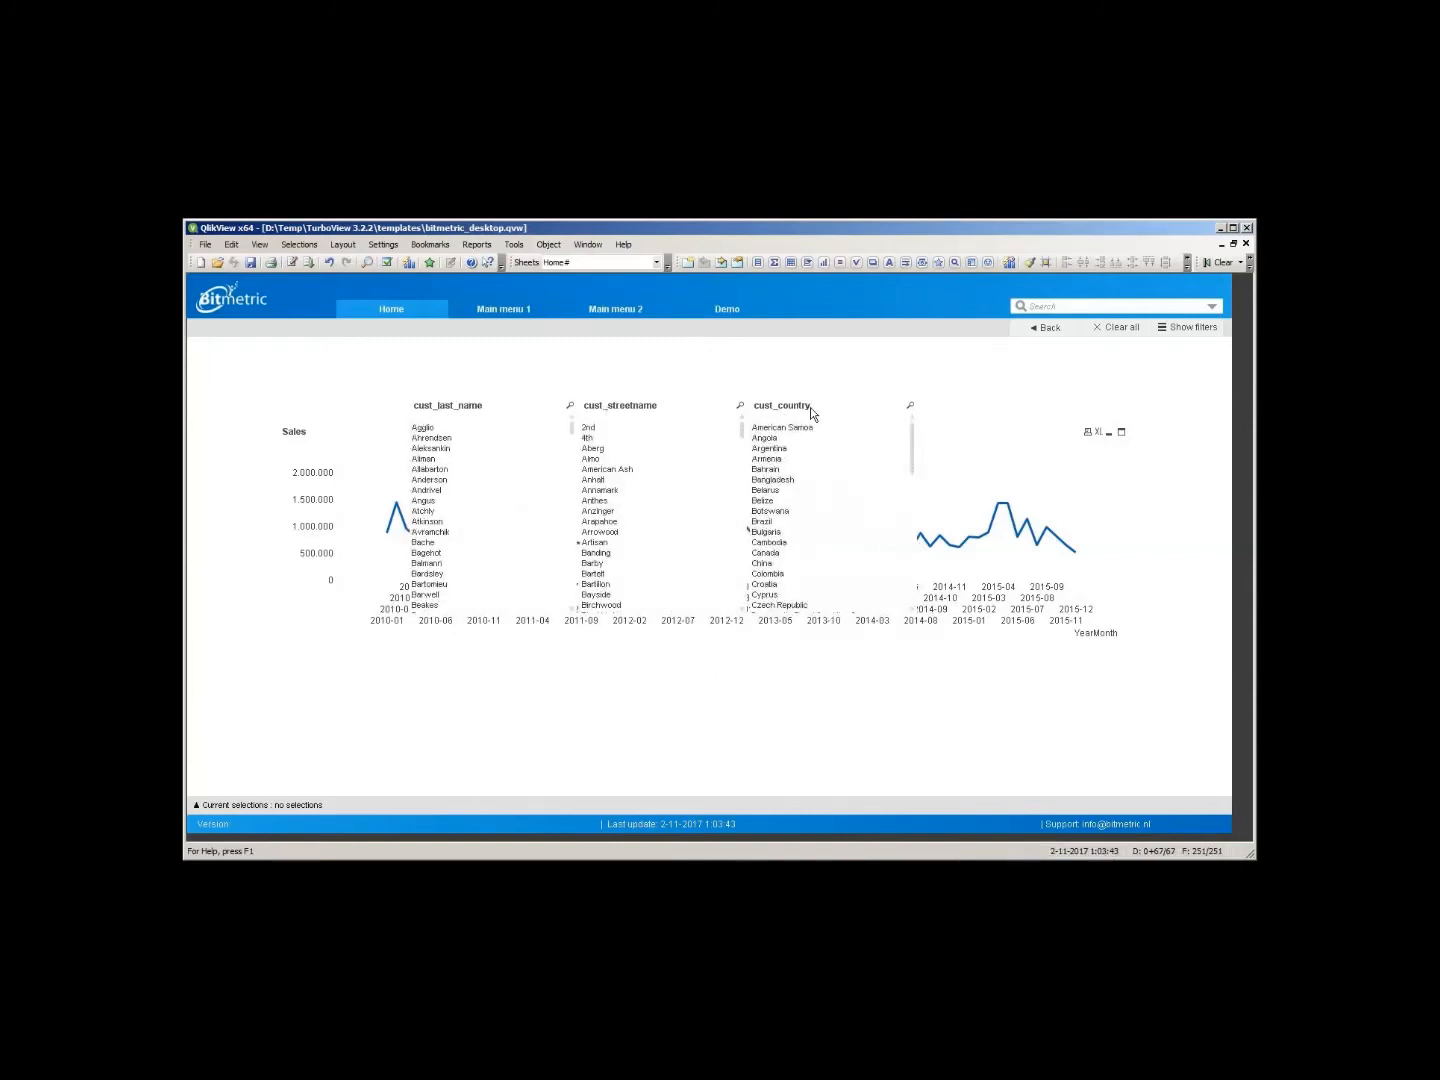
- Switch to the TurboView document and regenerate the navigation for bitmetric_desktop.qvw, agreeing to continue
key("ctrl+Tab")
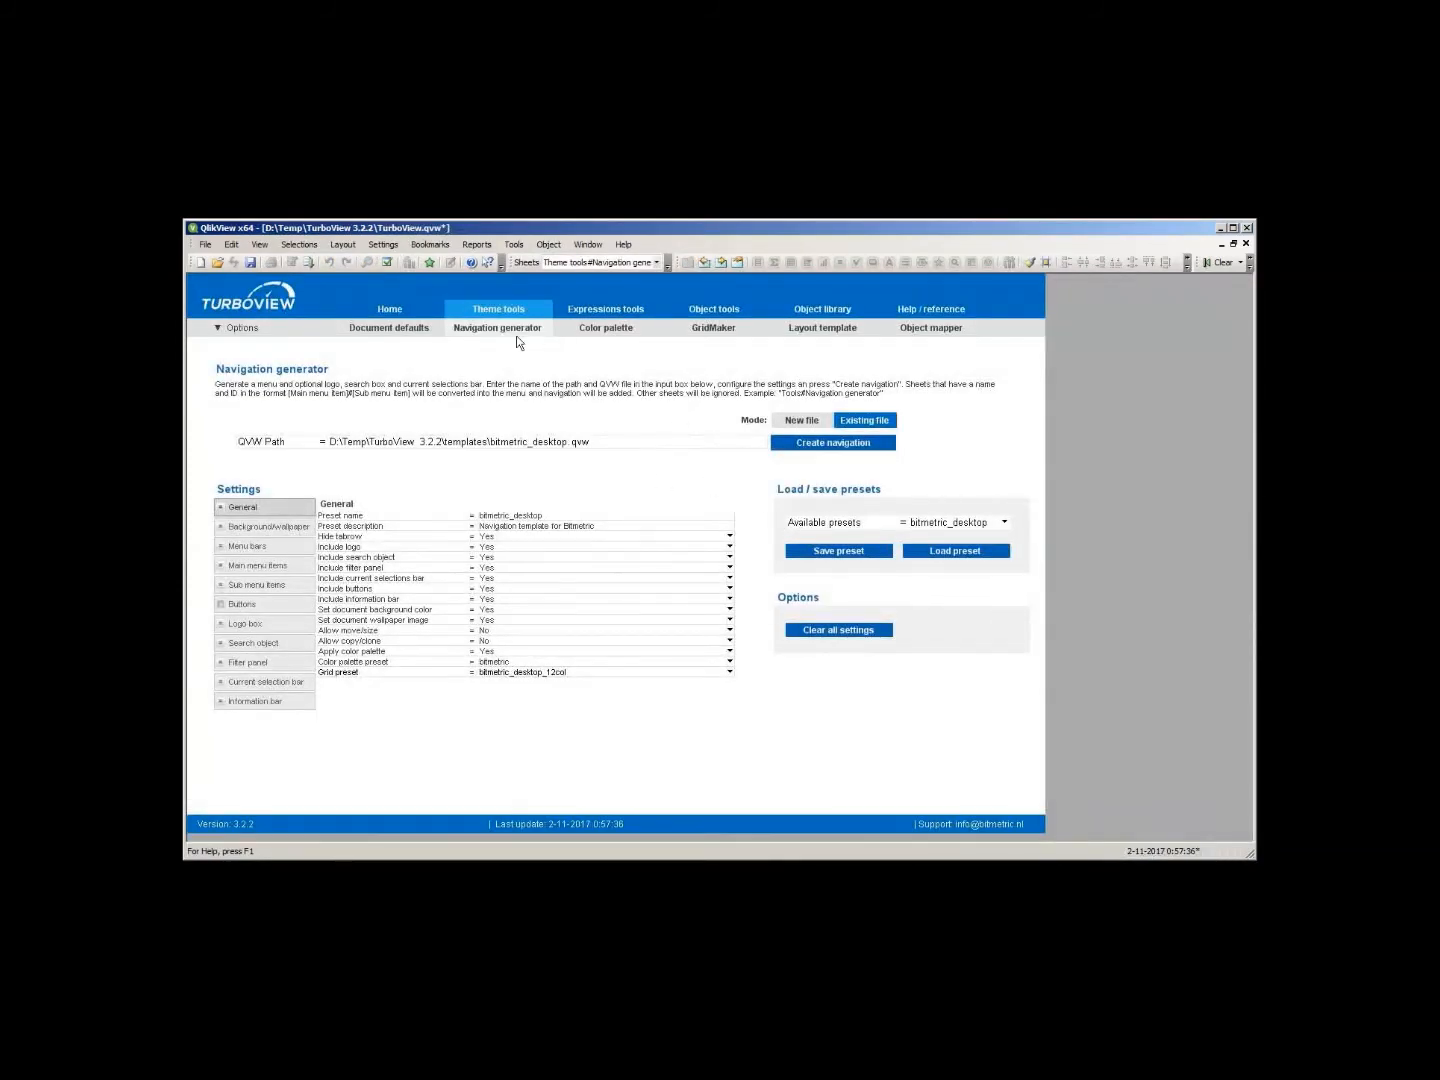
left_click(838, 444)
left_click(772, 580)
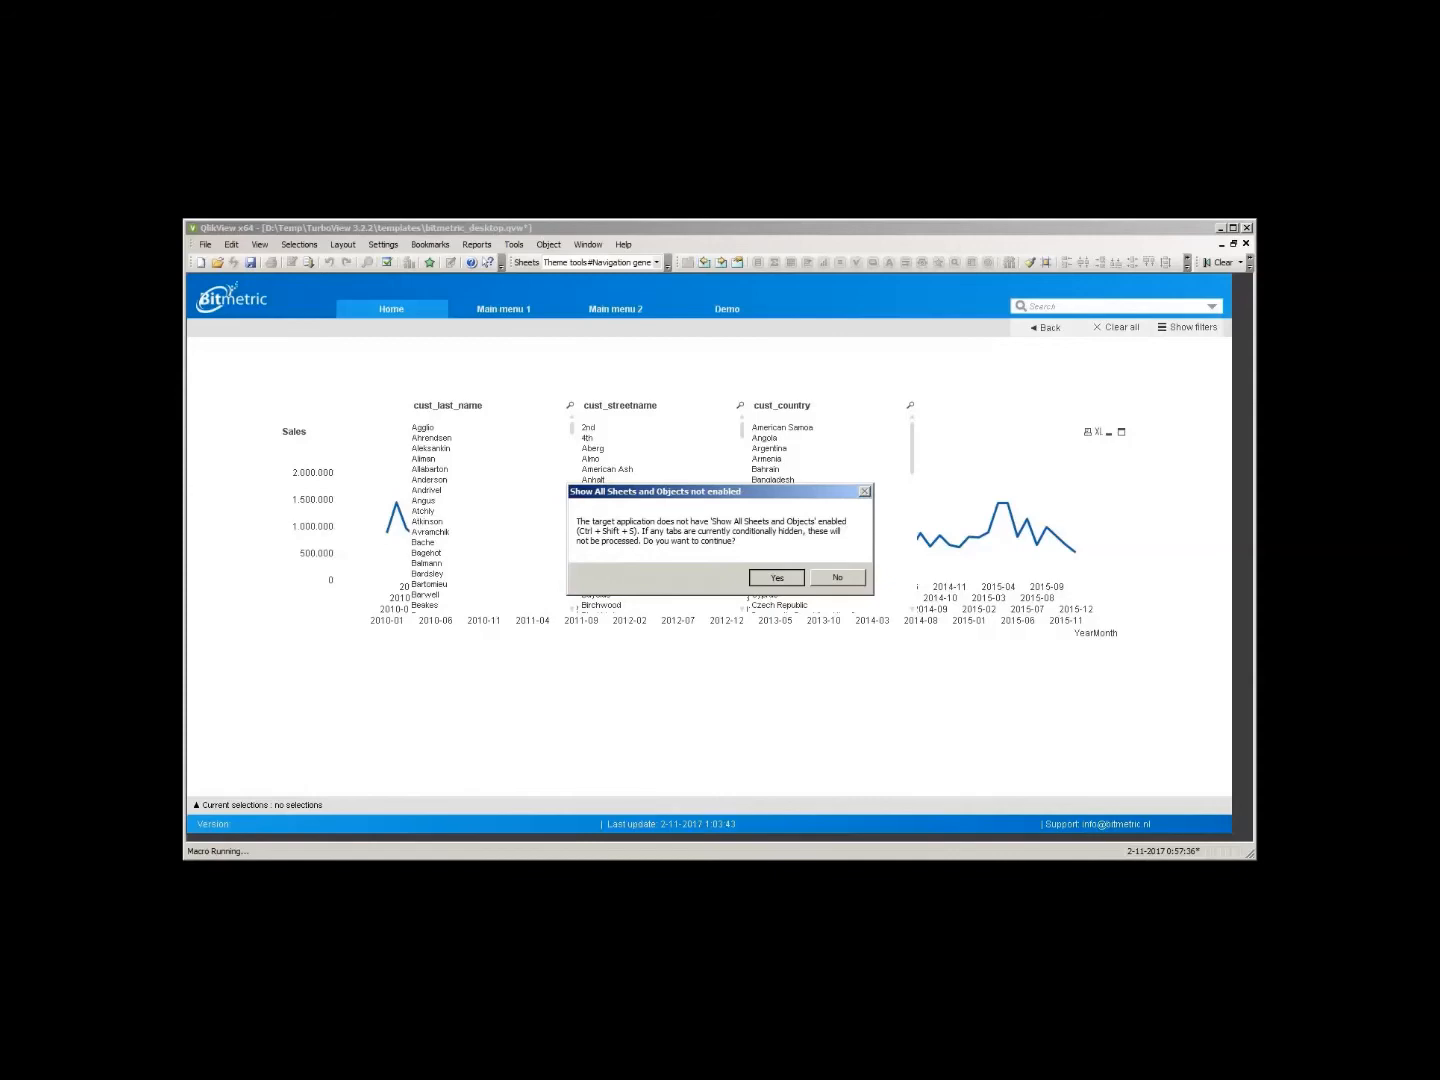
left_click(772, 578)
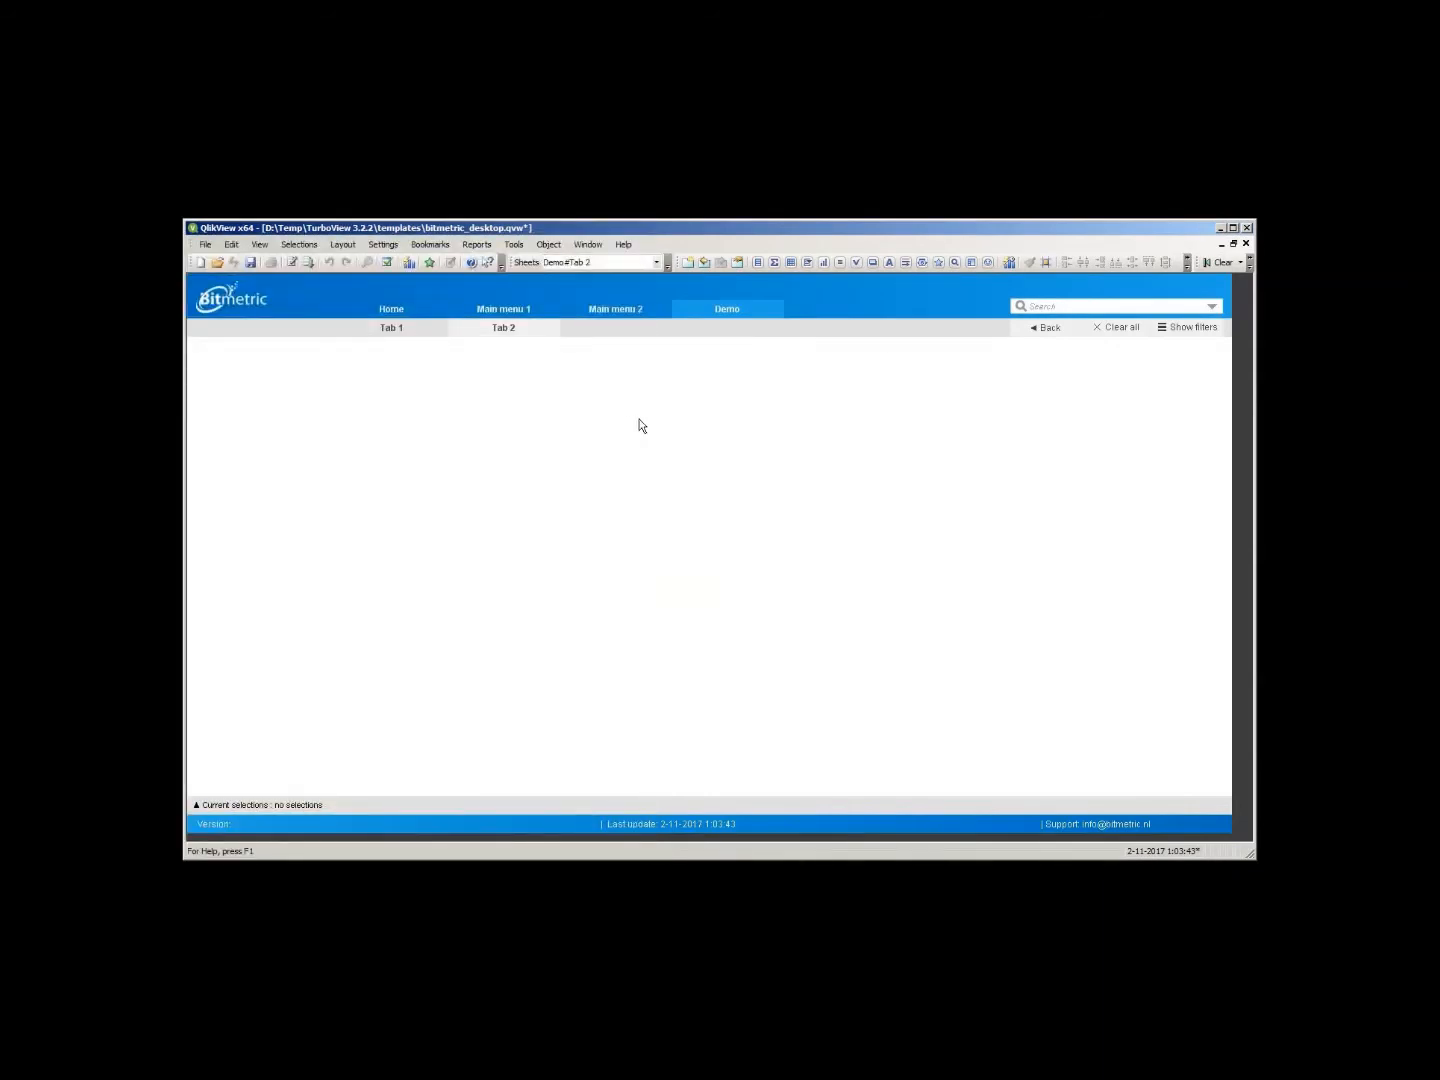
- Return to the Home sheet and save the document
left_click(389, 311)
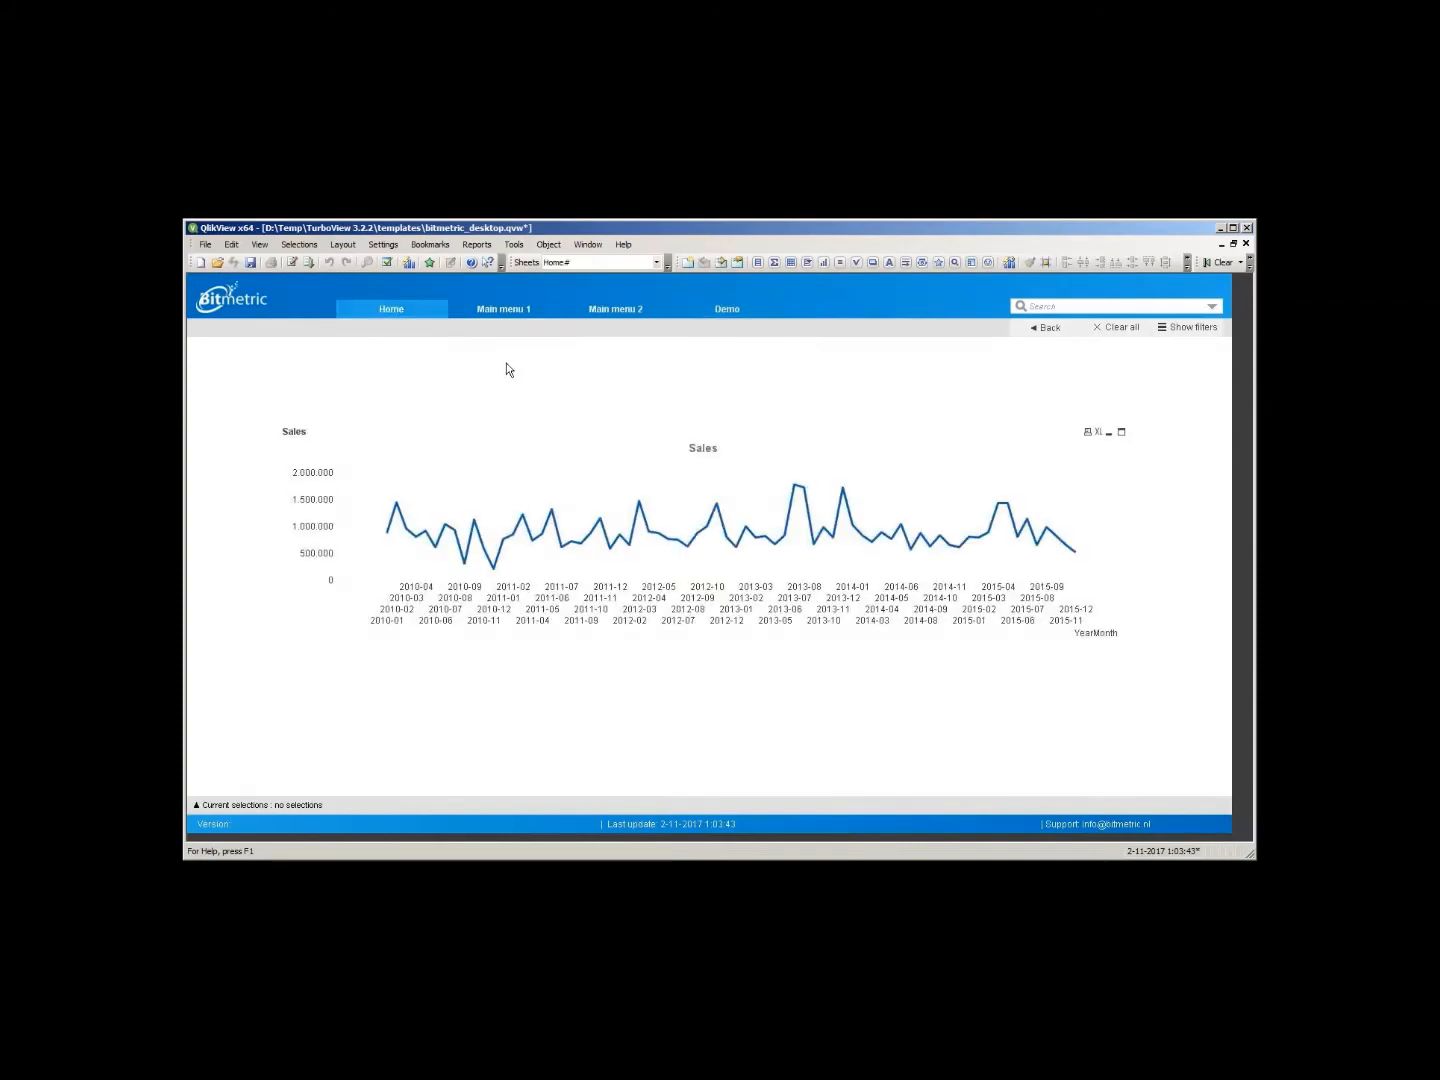
key("ctrl+s")
- Open the filters panel, select a range of last names and street names, and close the panel
left_click(1191, 328)
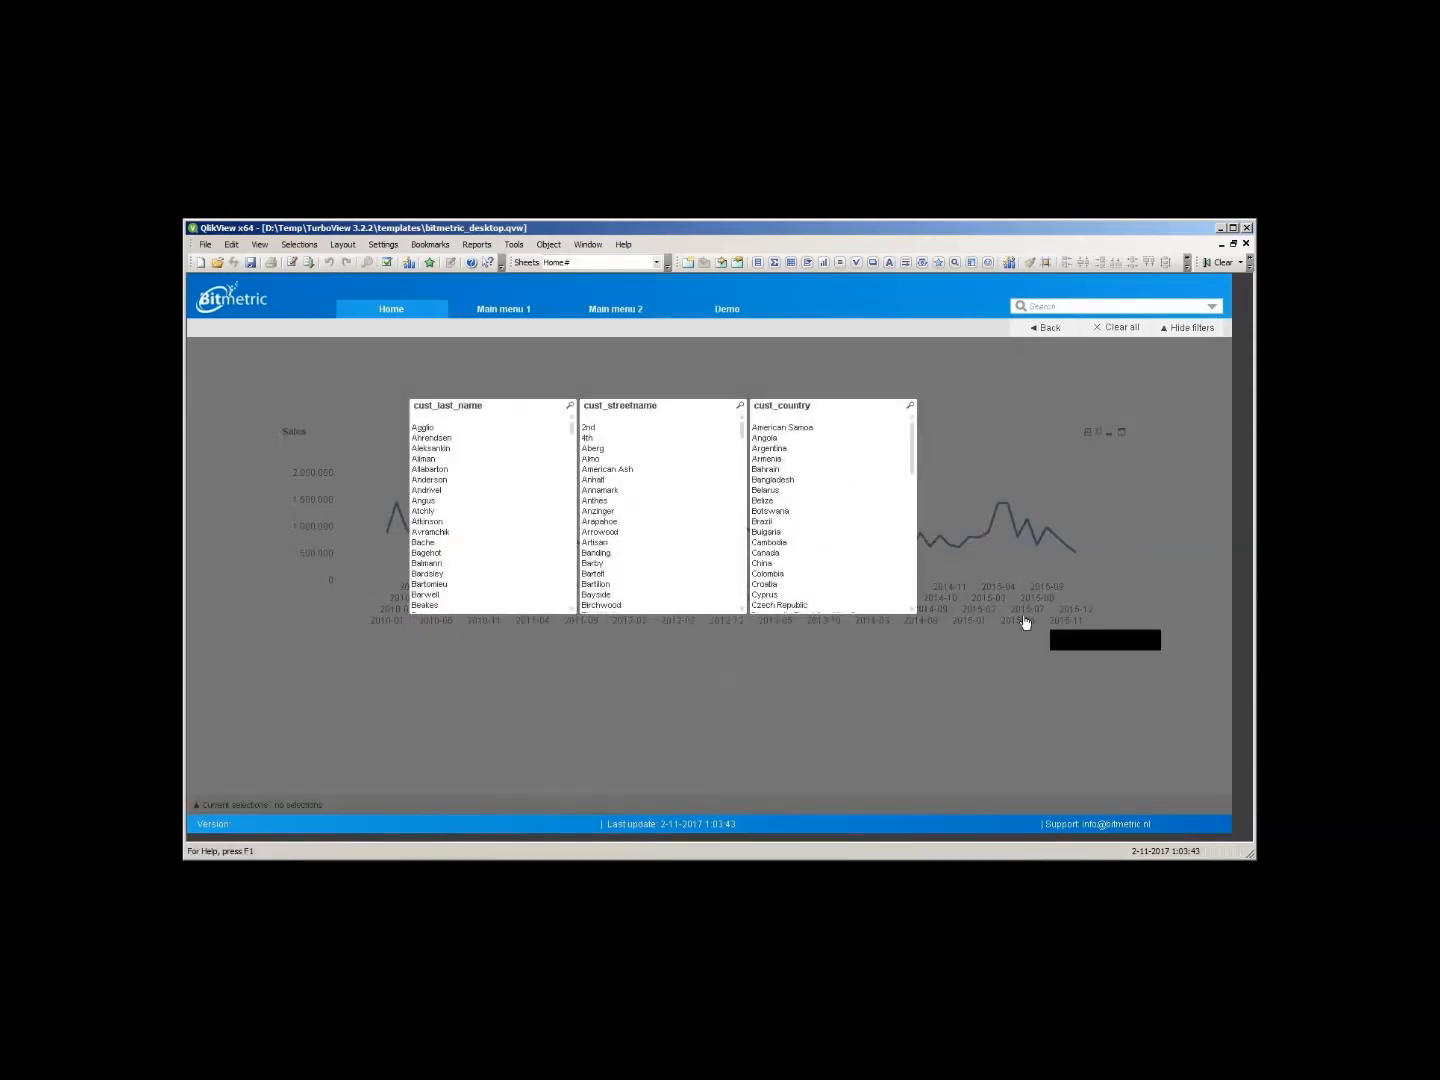
left_click_drag(461, 459, 516, 514)
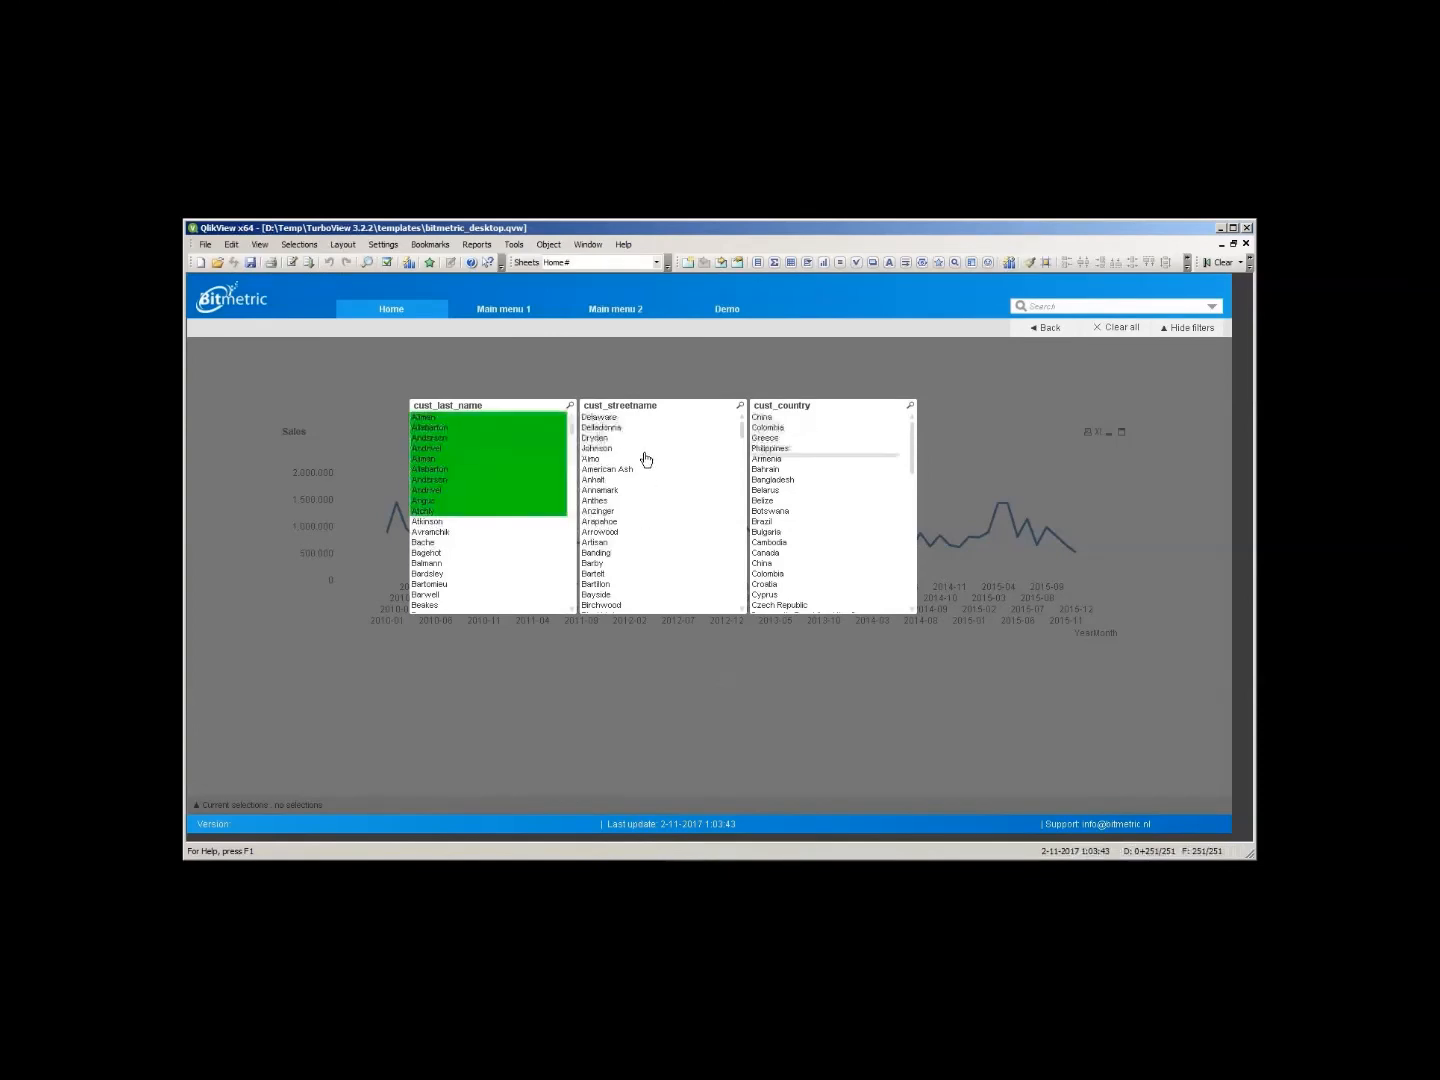
left_click_drag(643, 454, 757, 518)
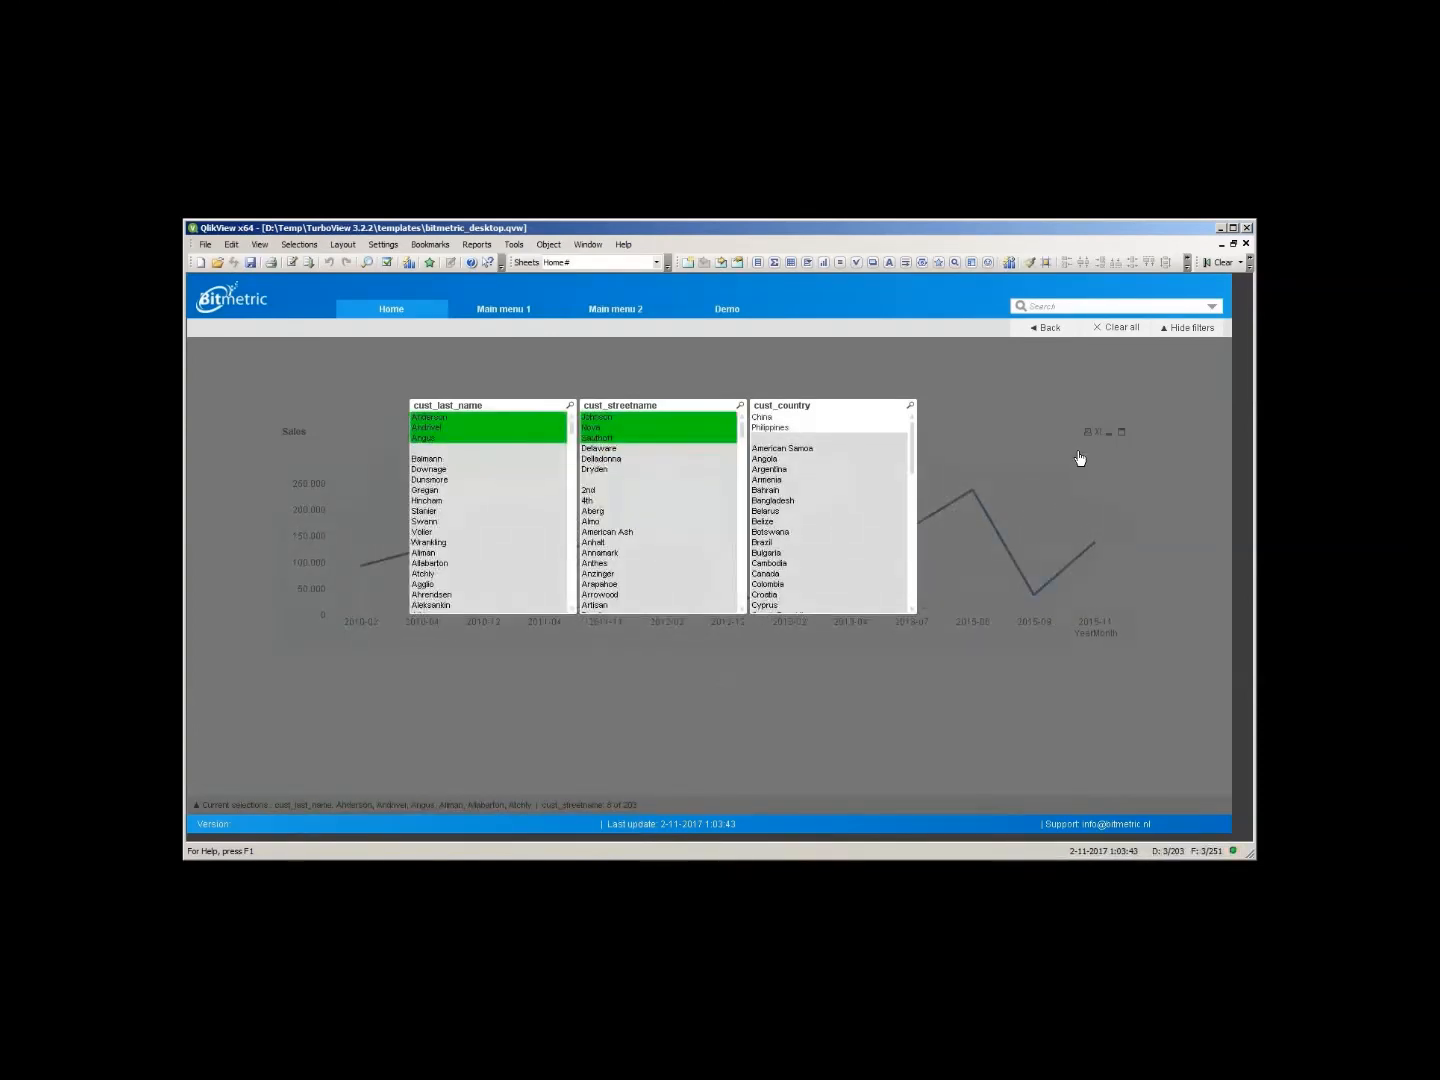
left_click(1077, 454)
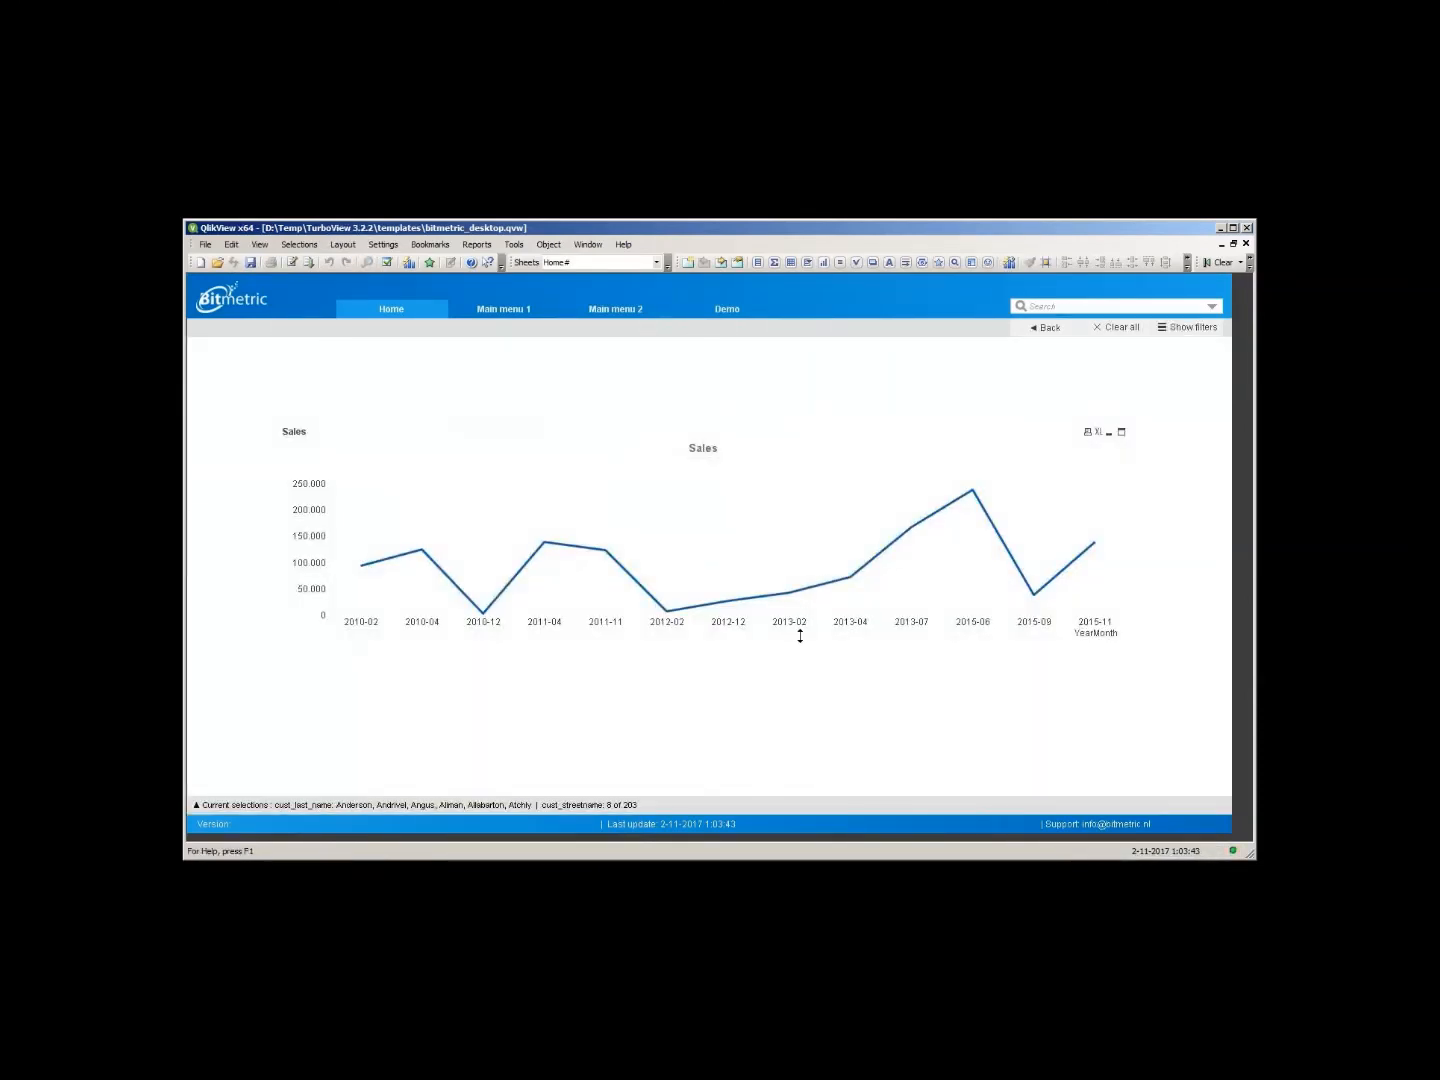